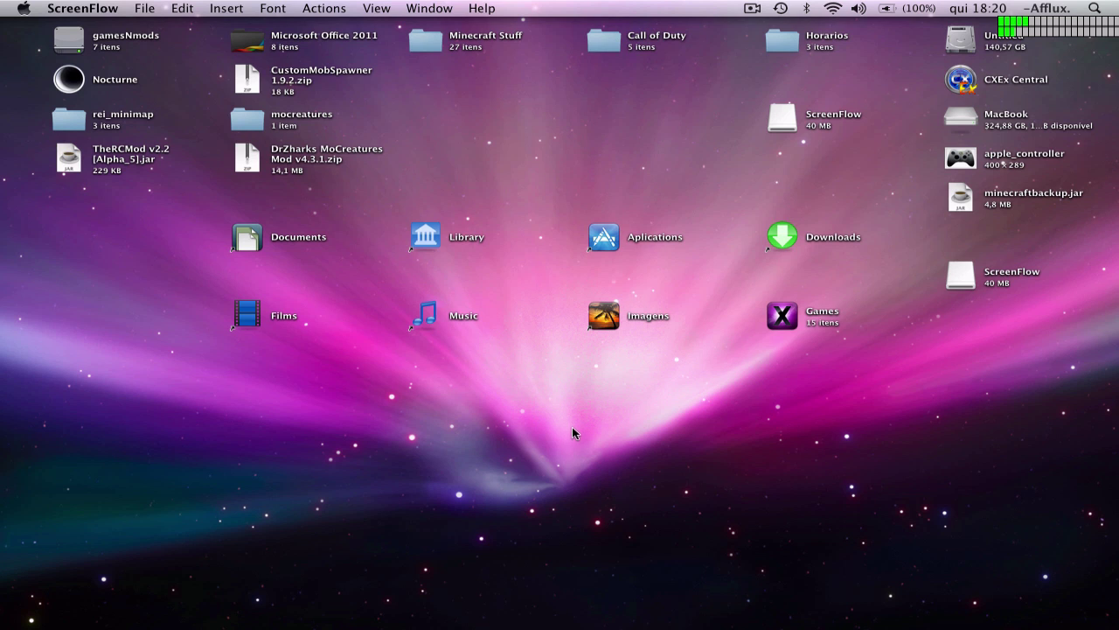
Launch Minecraft, log in with the saved account to check the game version, and quit the game
mouse_move(536, 623)
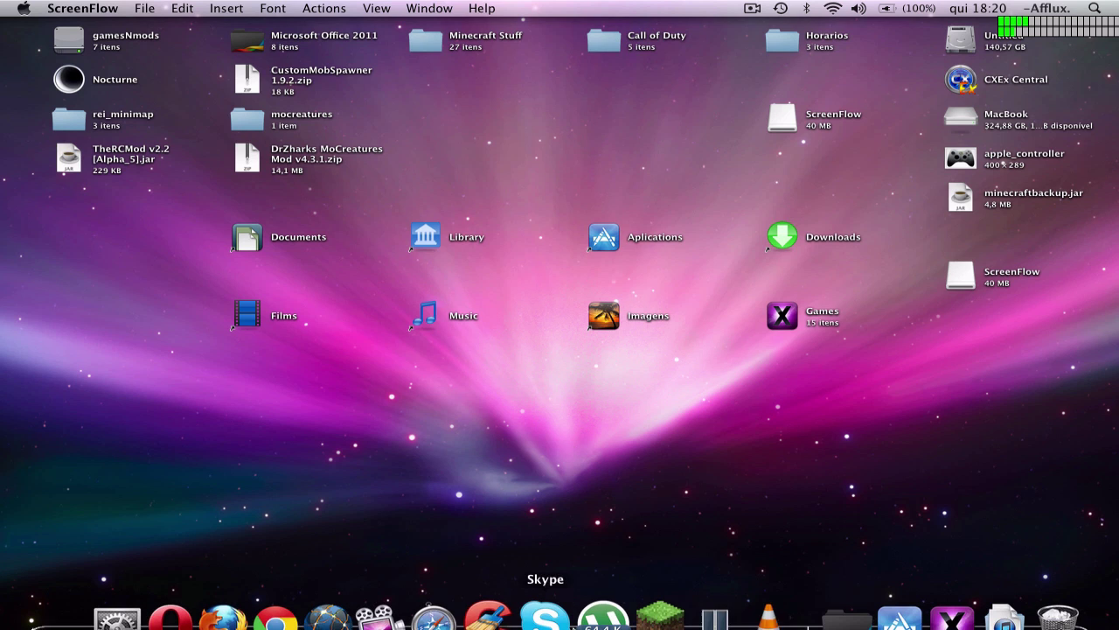
left_click(656, 605)
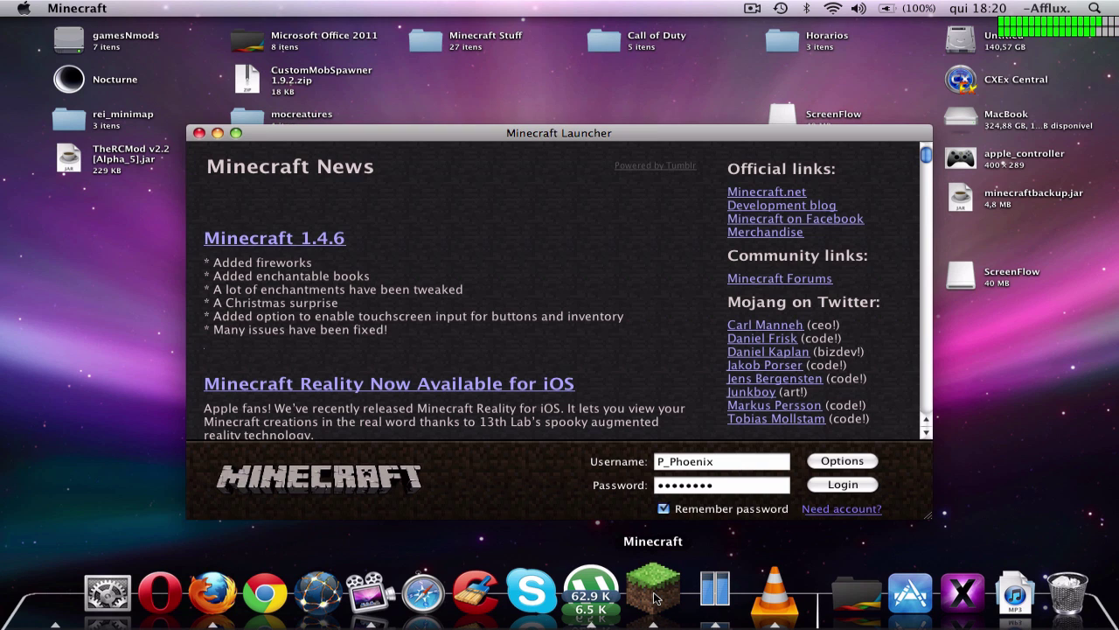
key("Return")
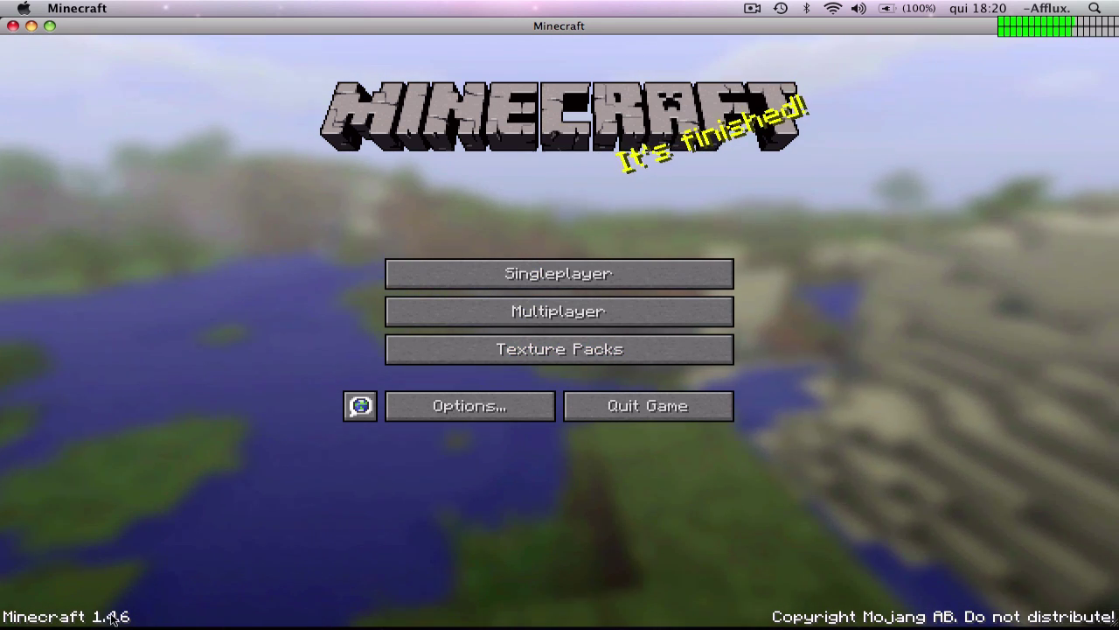
left_click(647, 407)
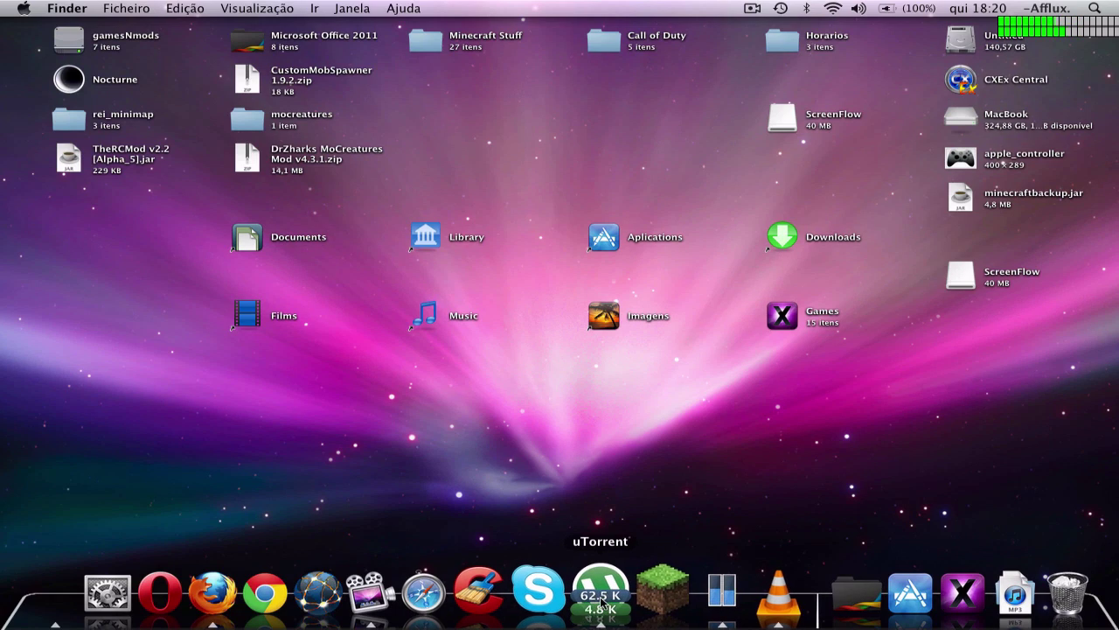
Open ModStallation 1.2 from the Minecraft Stuff folder on the desktop and close the folder window
double_click(436, 43)
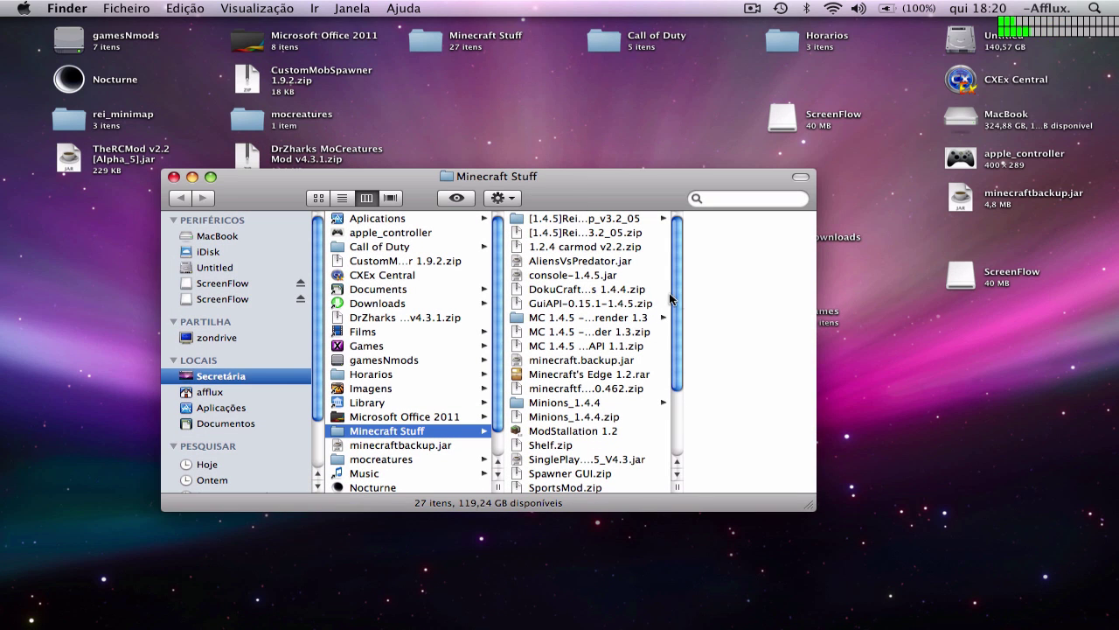
left_click_drag(678, 305, 679, 351)
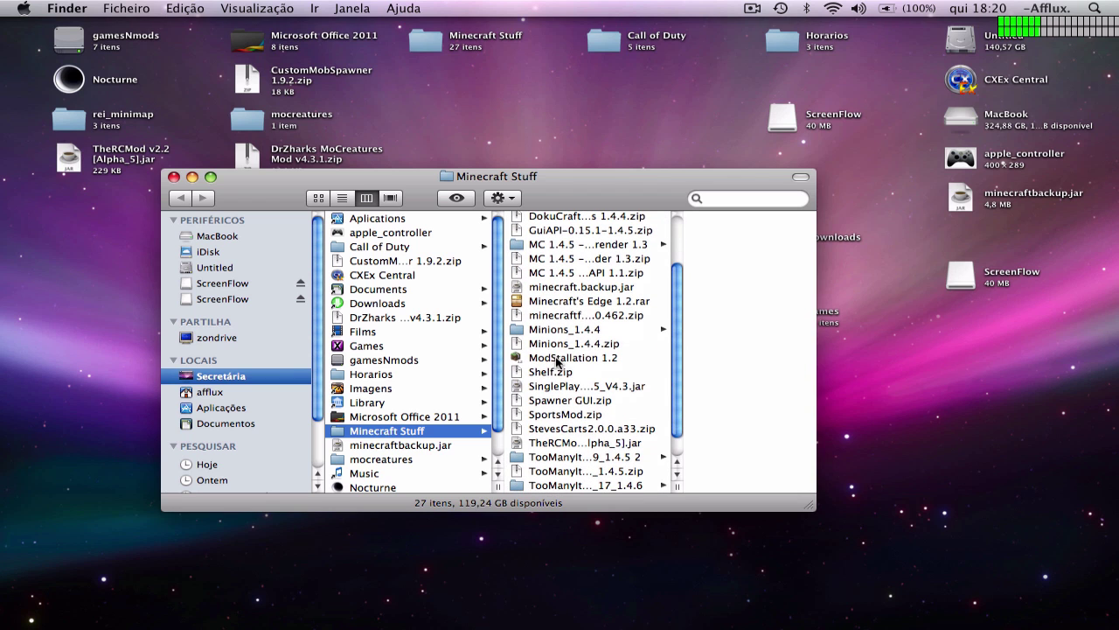
double_click(571, 359)
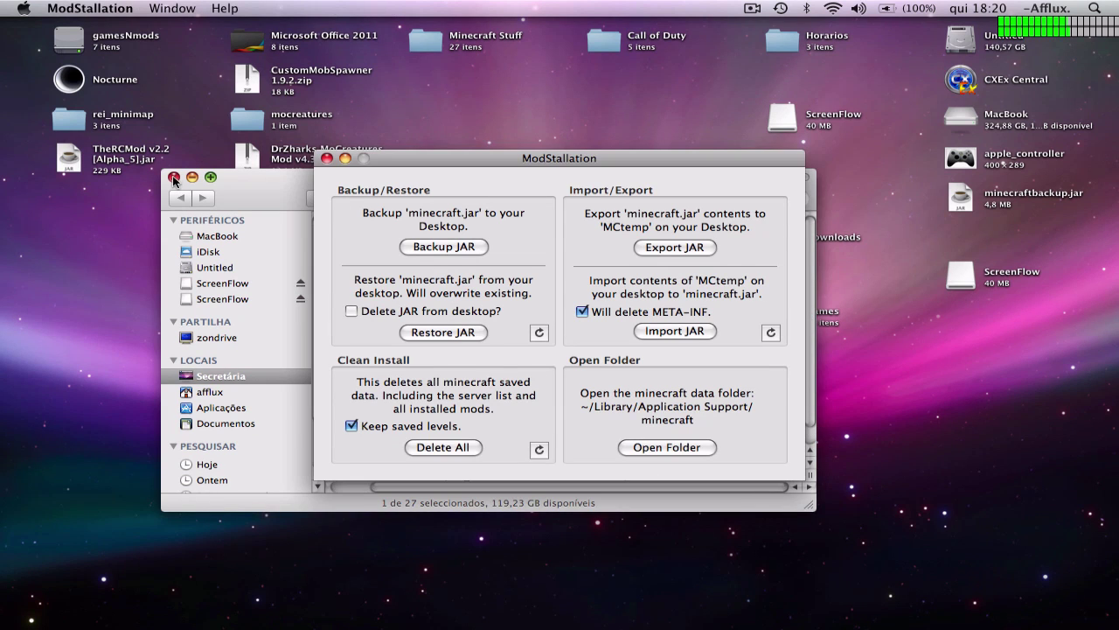
left_click(174, 178)
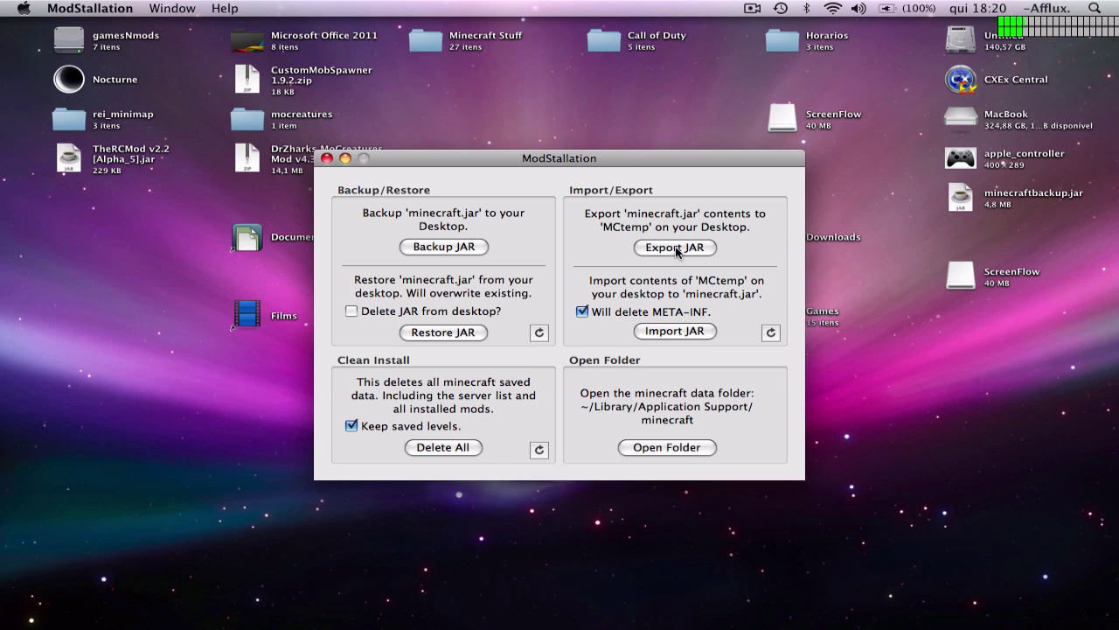
Export the contents of minecraft.jar to the MCtemp desktop folder with ModStallation, keeping its window clear of the desktop icons
left_click_drag(628, 161, 410, 141)
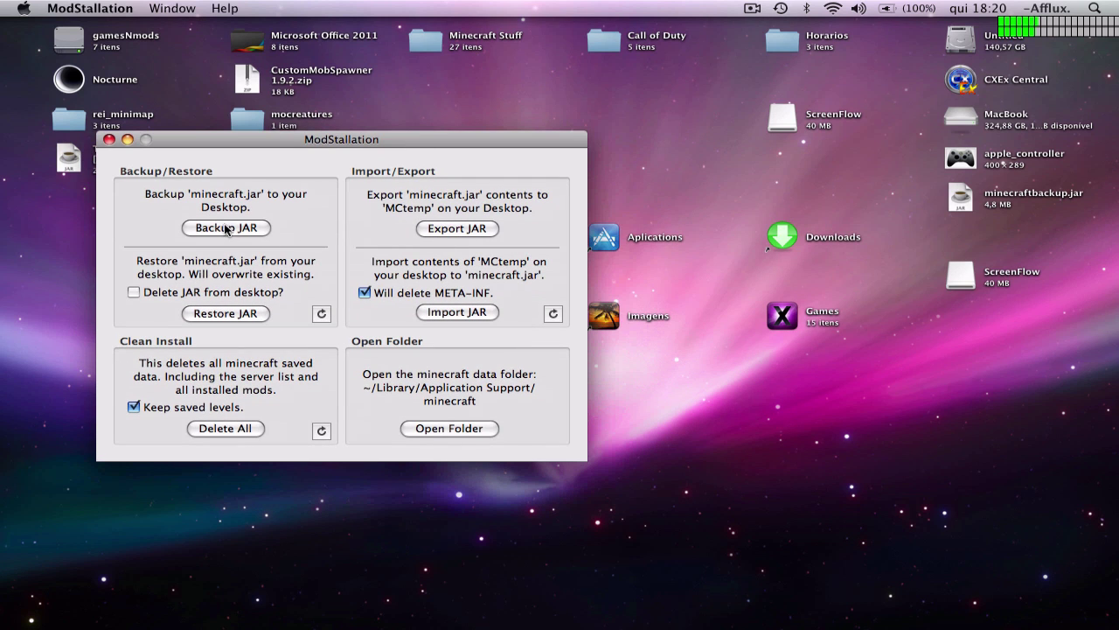
left_click(962, 197)
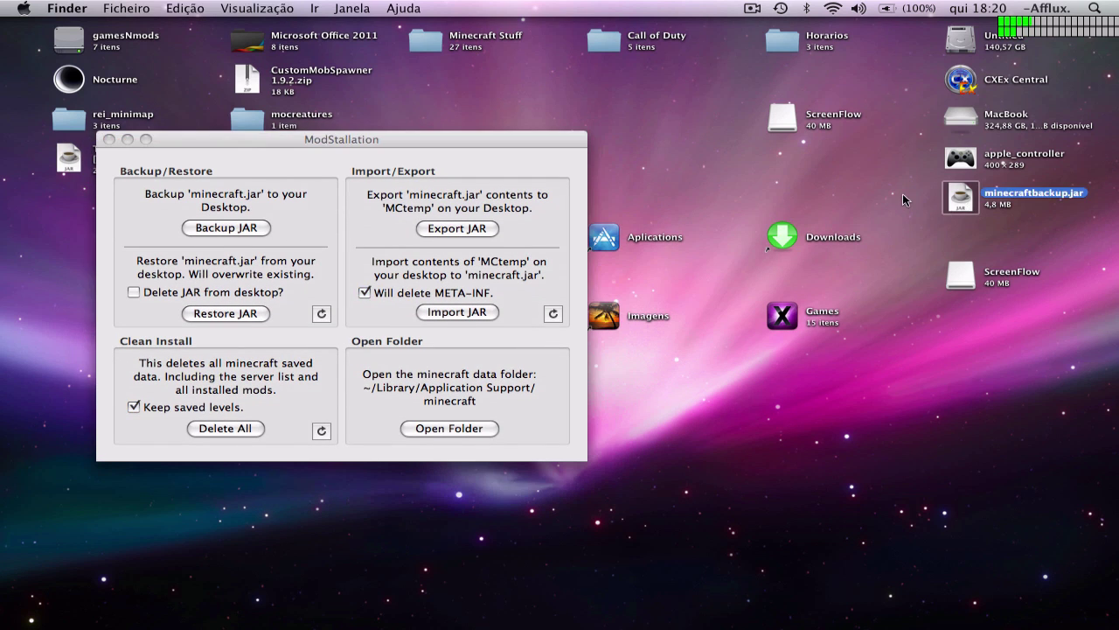
left_click(937, 200)
left_click(438, 186)
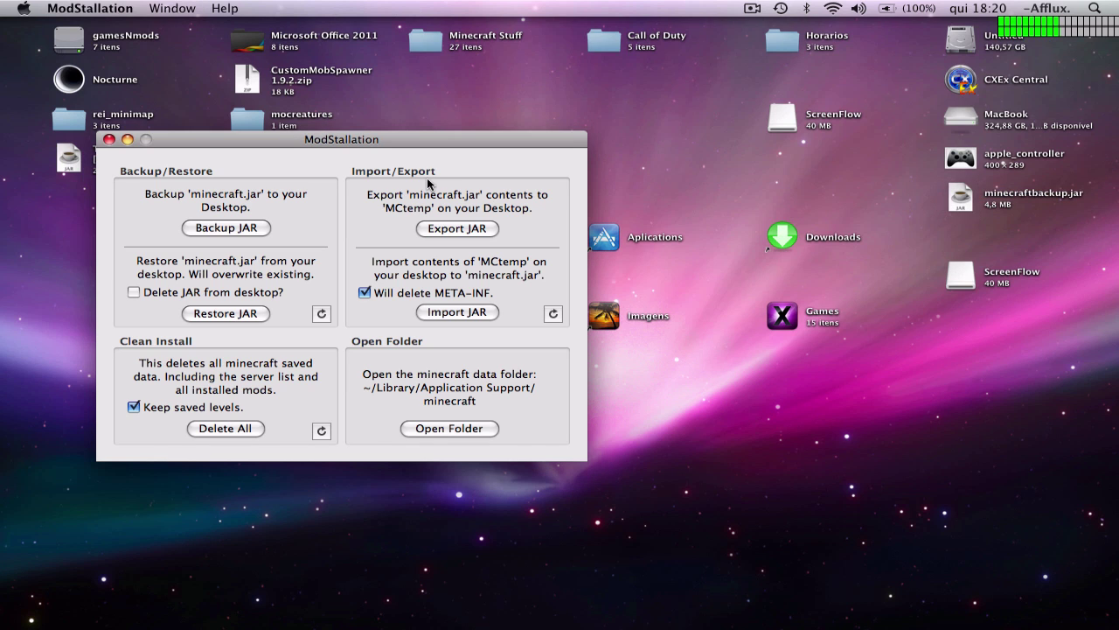
left_click(457, 228)
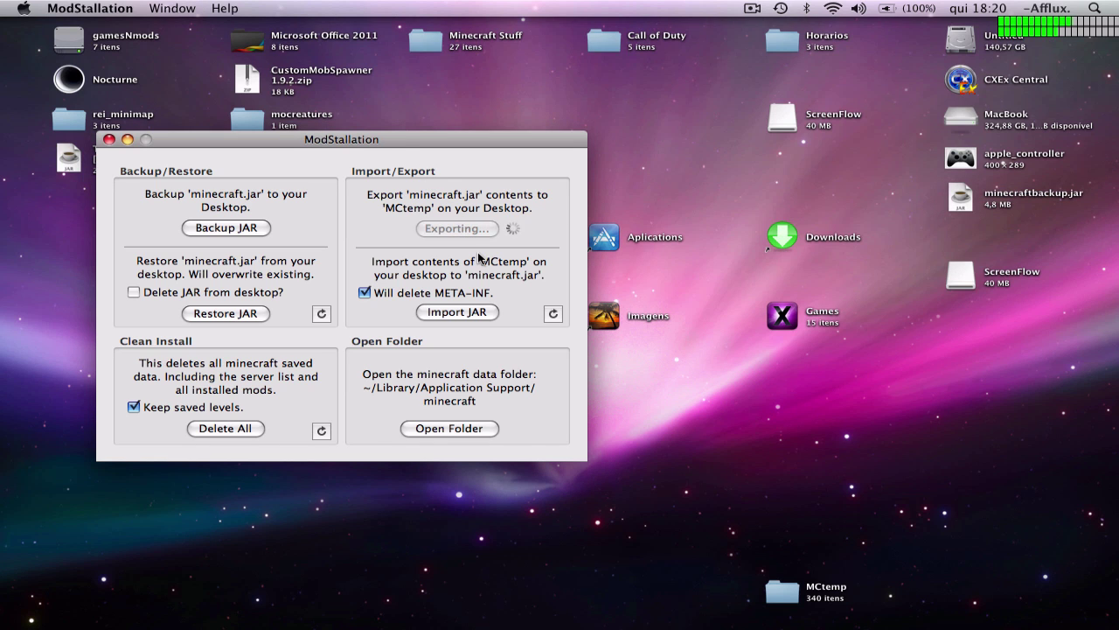
left_click_drag(388, 144, 259, 149)
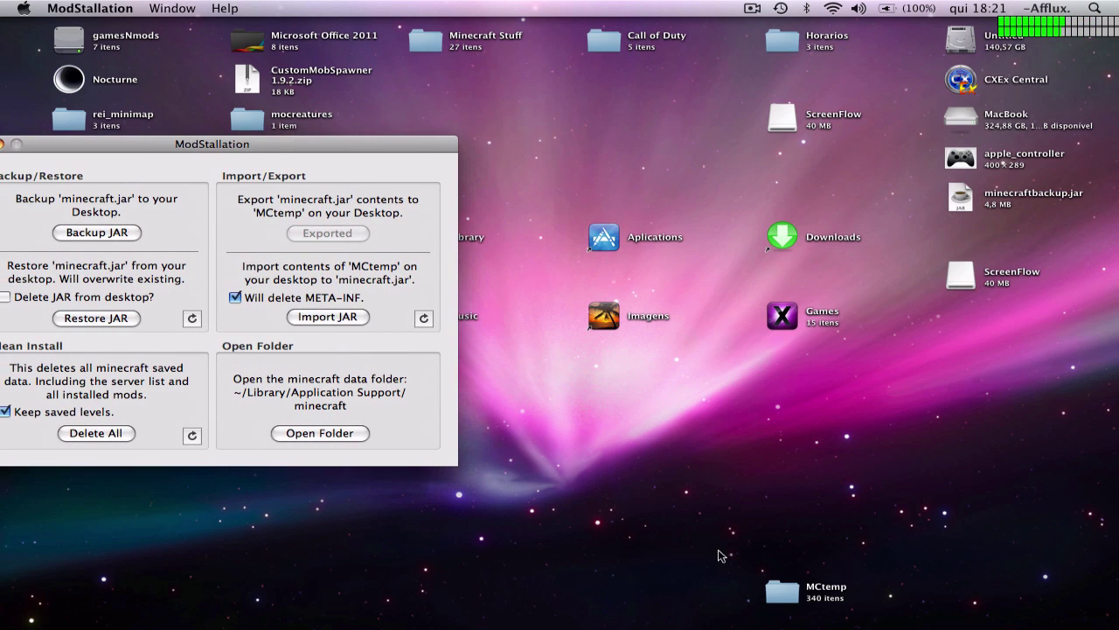
Open the exported MCtemp folder, show the start of its file list, and reposition its window
double_click(806, 594)
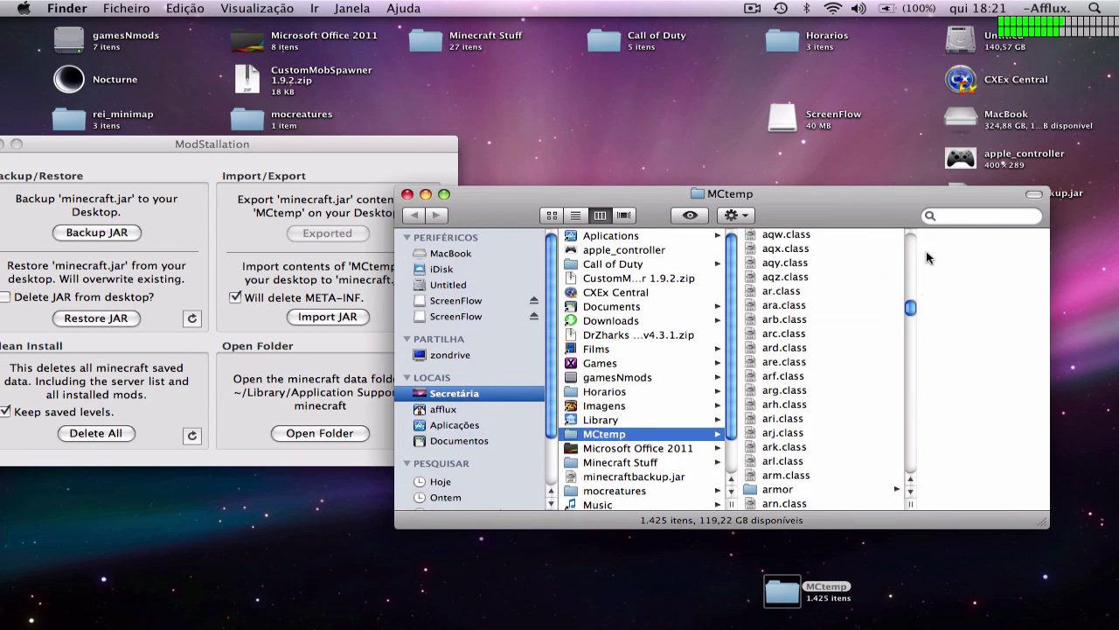
left_click_drag(910, 306, 919, 229)
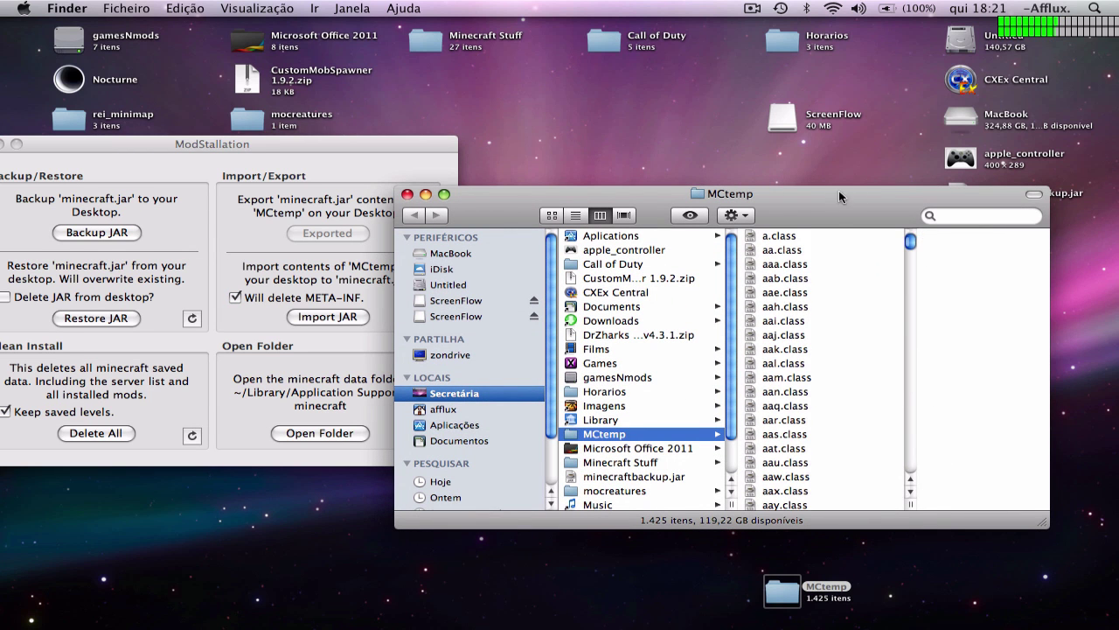
left_click_drag(844, 196, 894, 191)
Extract the minecraftforge-universal-1.4.6-6.5.0.462 zip archive inside the Minecraft Stuff folder
double_click(426, 38)
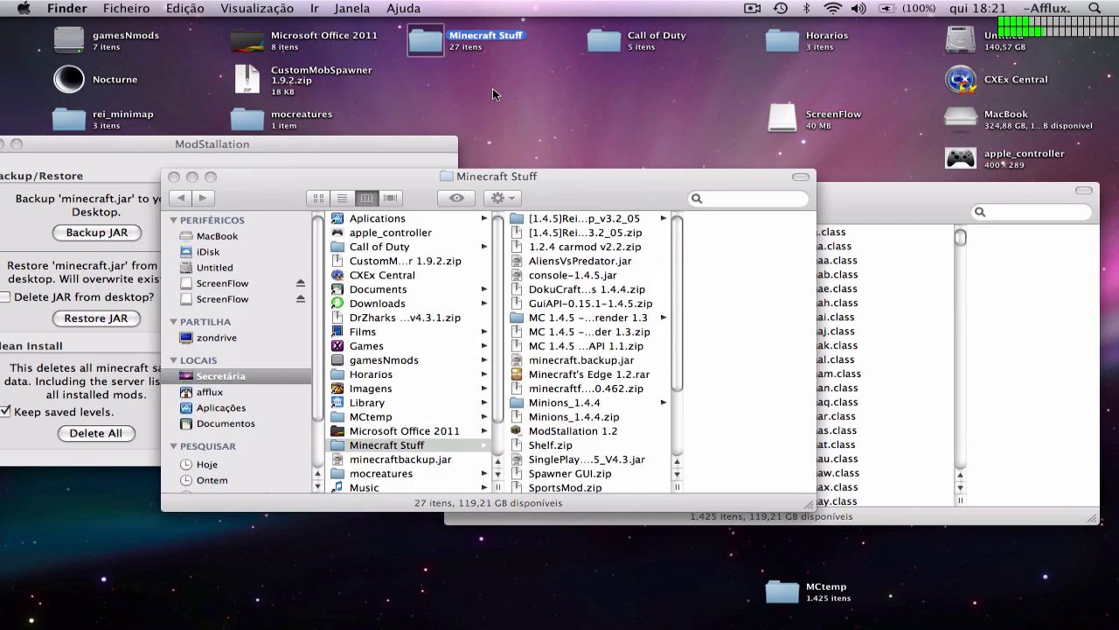
double_click(591, 386)
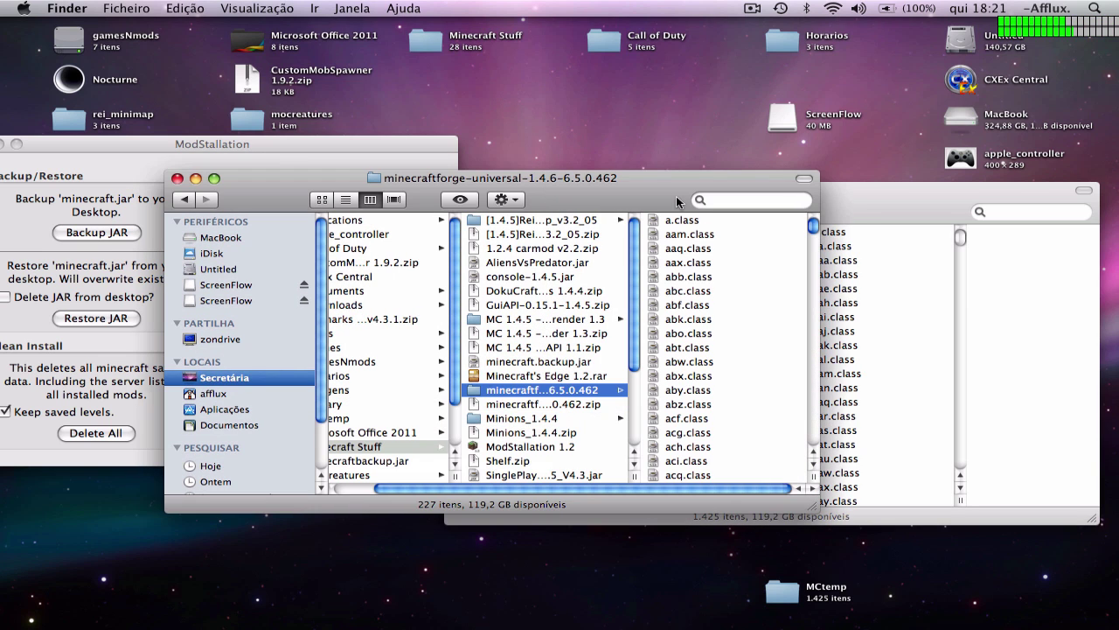
left_click_drag(699, 177, 326, 129)
left_click(358, 201)
key("Left")
key("s")
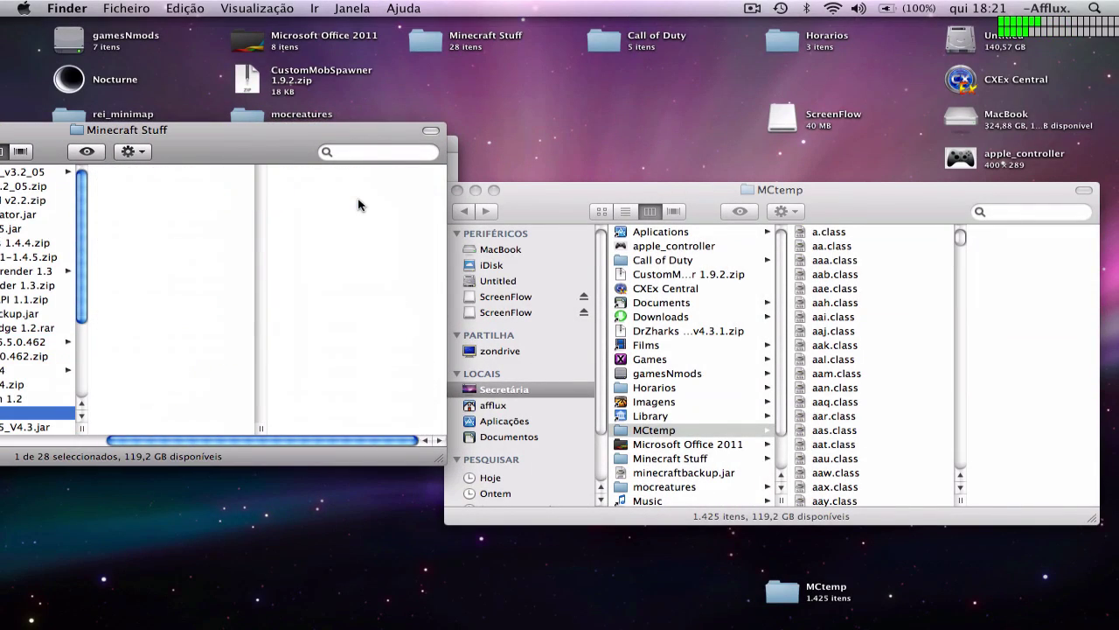
Open the extracted minecraftforge-universal-1.4.6-6.5.0.462 folder and place its window beside the MCtemp window
left_click_drag(242, 148, 591, 144)
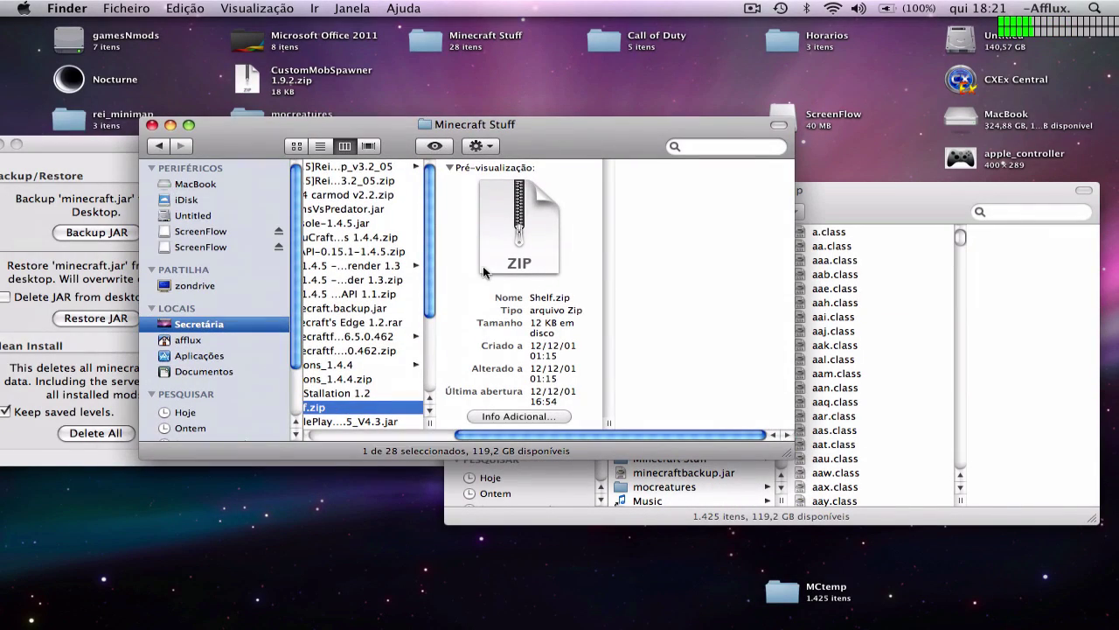
scroll(489, 420, "left", 5)
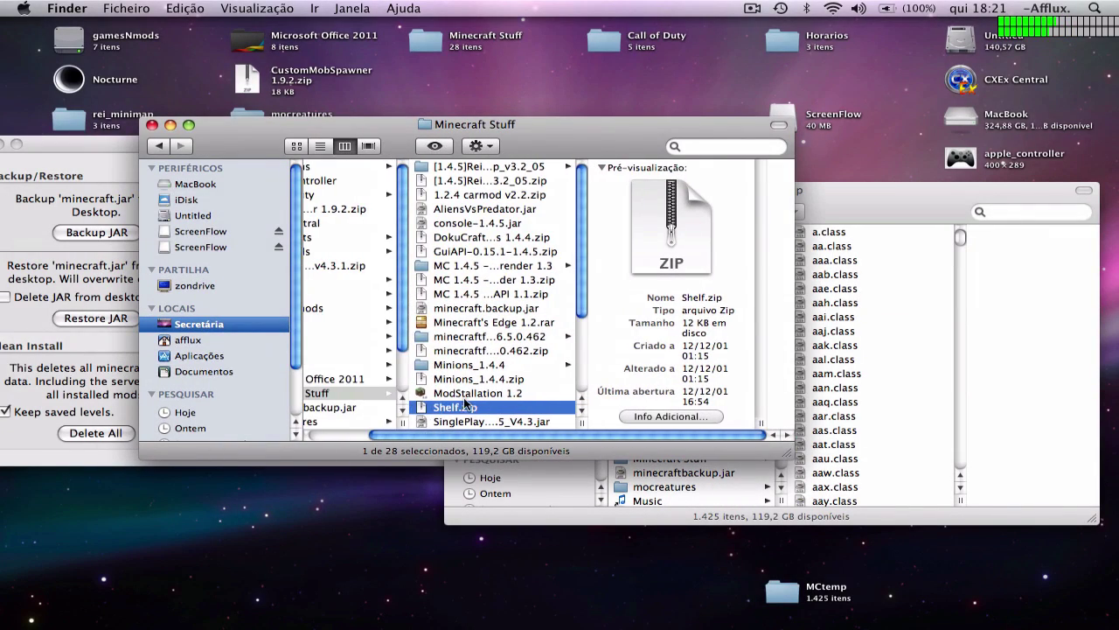
scroll(469, 355, "down", 2)
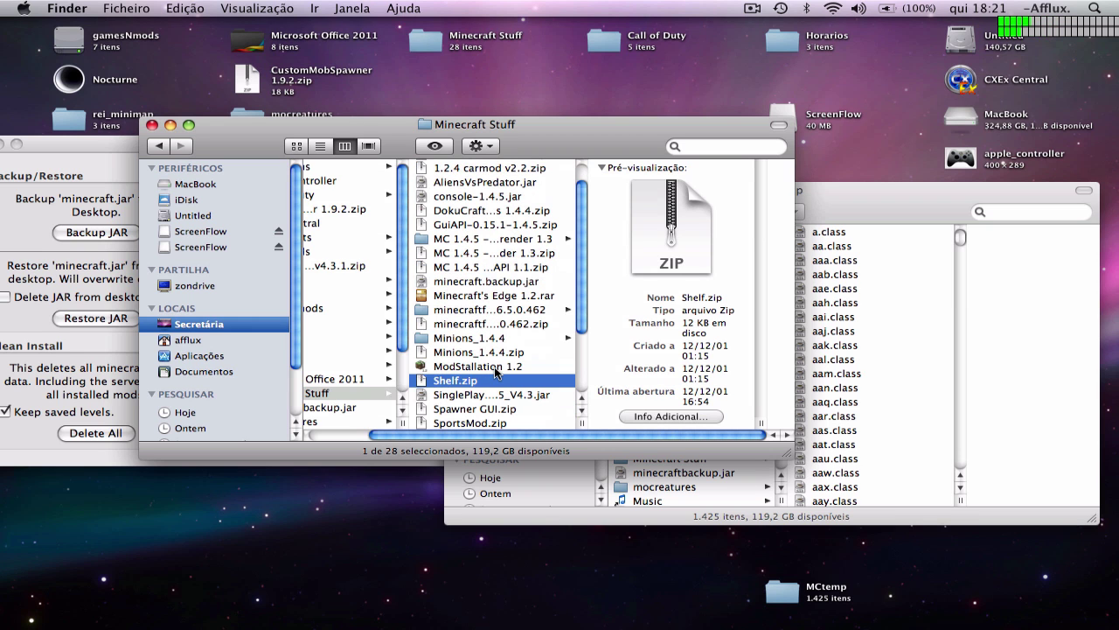
left_click(494, 309)
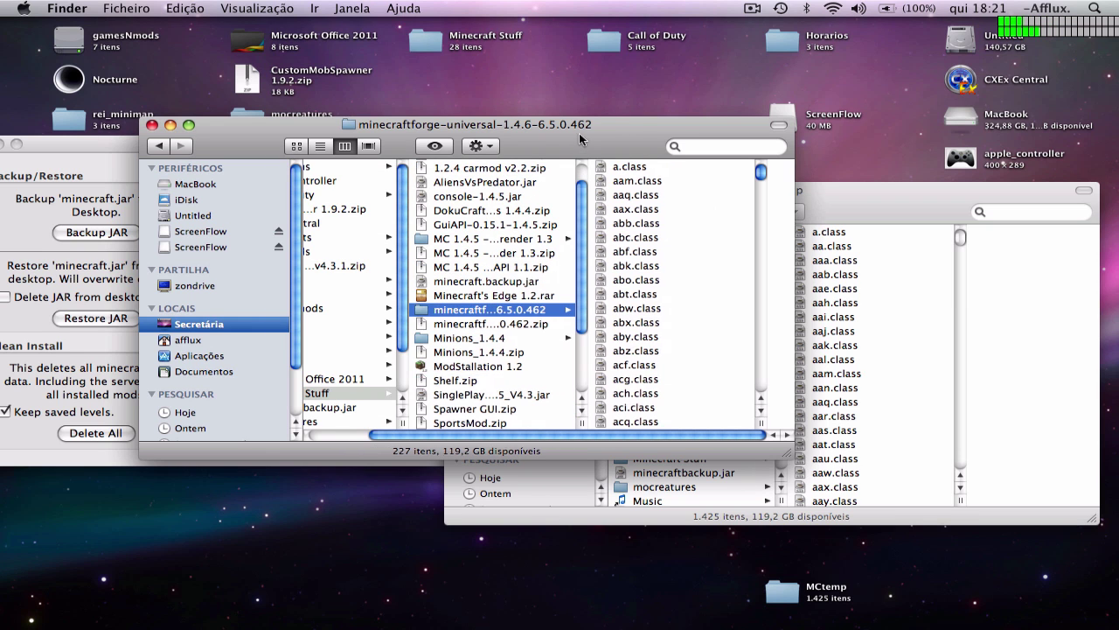
left_click_drag(550, 133, 229, 164)
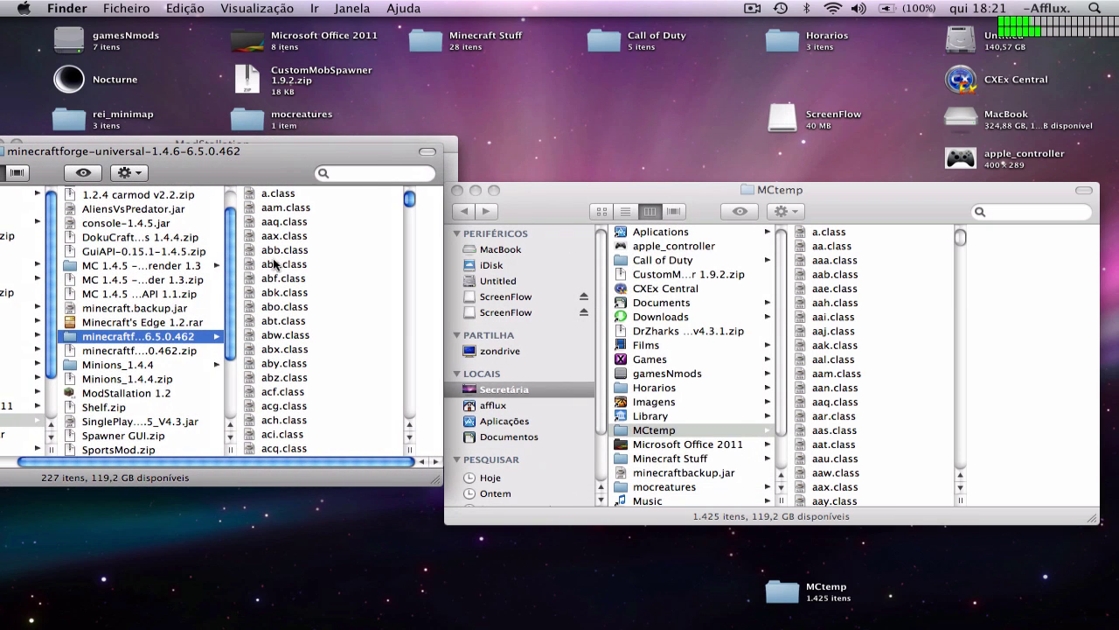
In the Forge folder, browse to paulscode > sound > codecs and select CodecIBXM.class
left_click(298, 206)
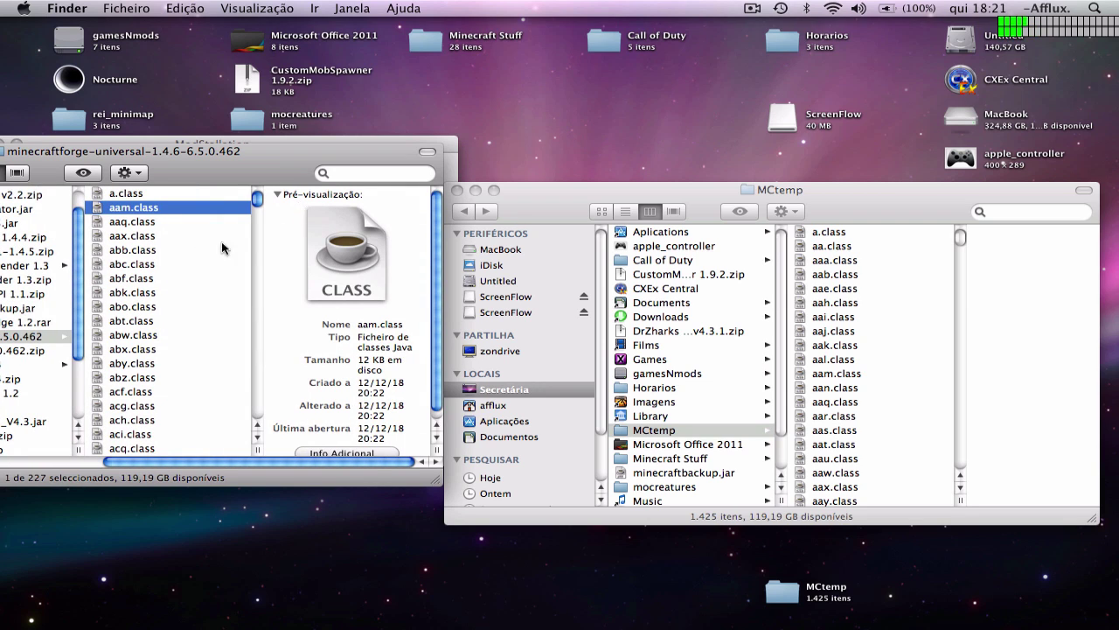
key("p")
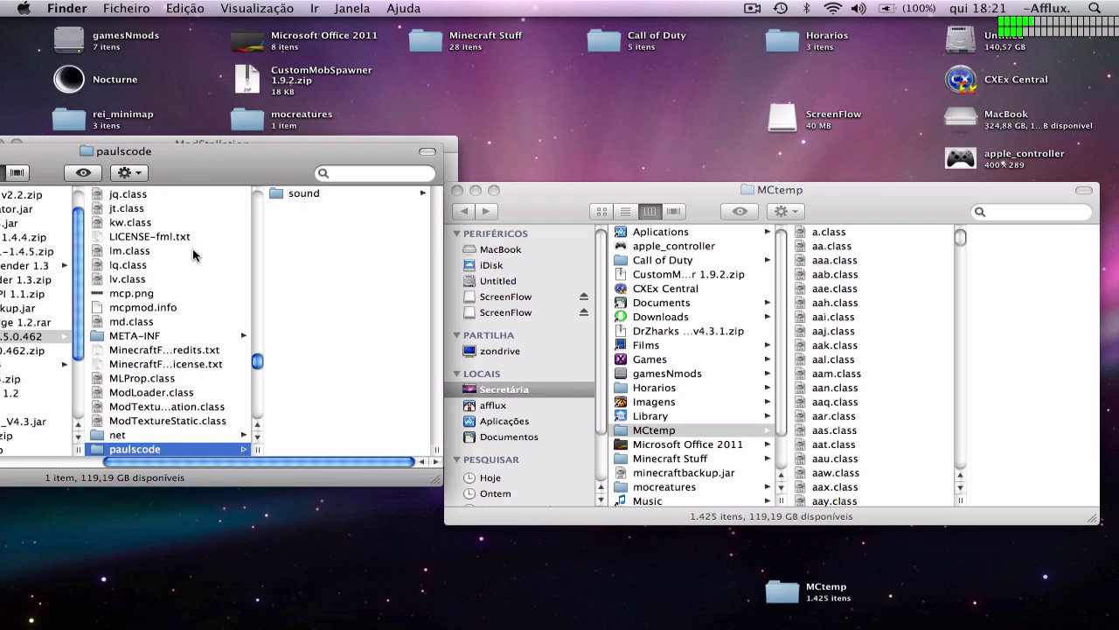
left_click(326, 192)
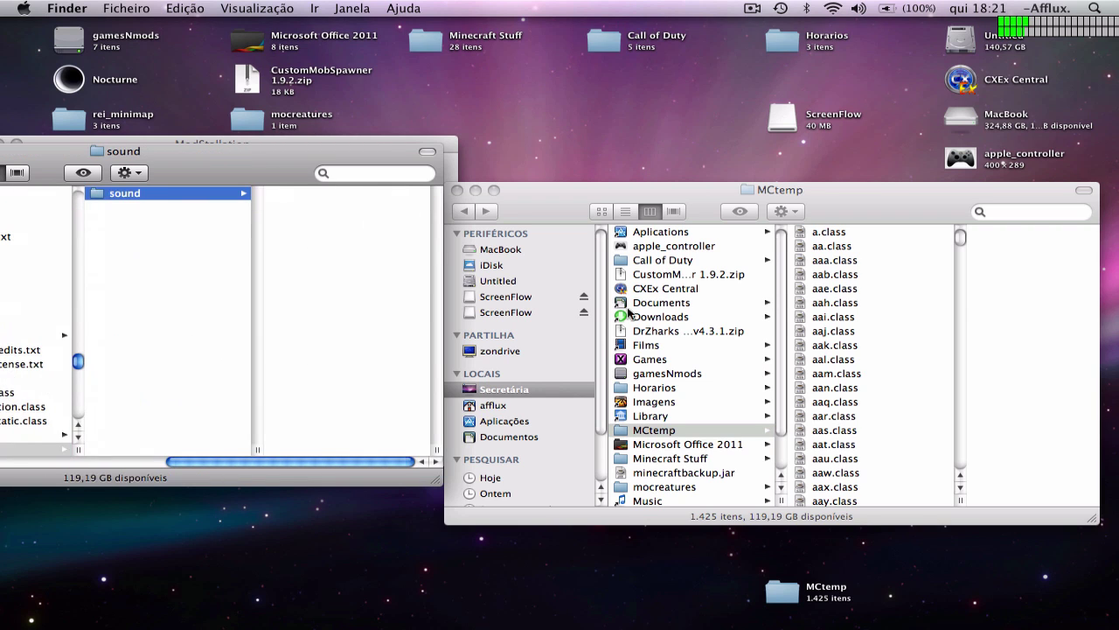
left_click(331, 216)
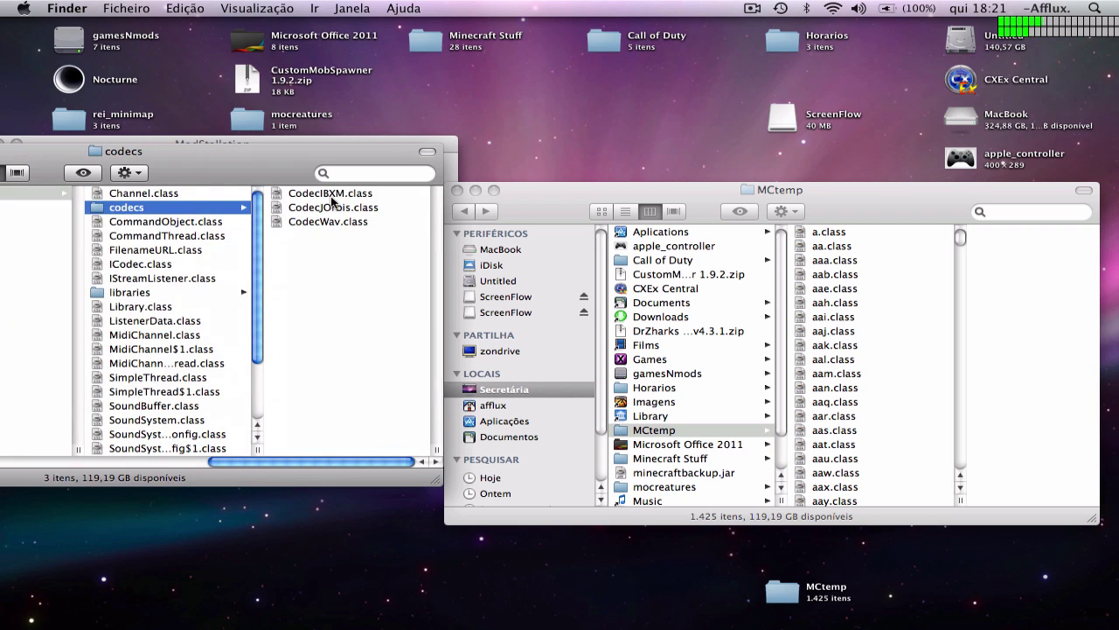
left_click(331, 194)
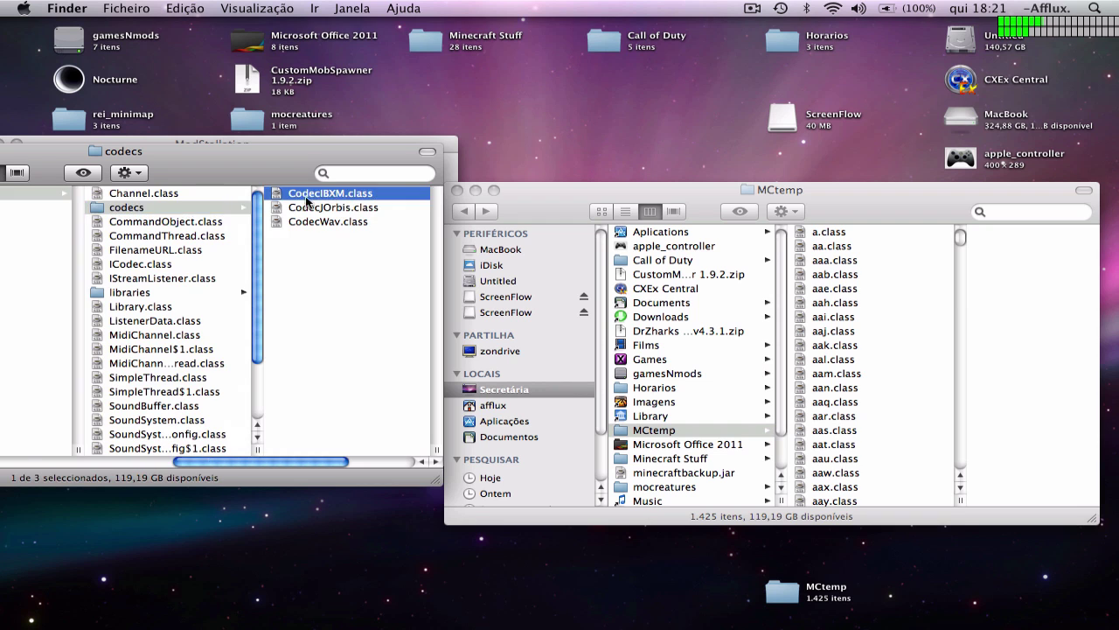
Open paulscode > sound > codecs inside MCtemp and move the Forge CodecIBXM.class file into it
left_click(864, 400)
type("paulscode")
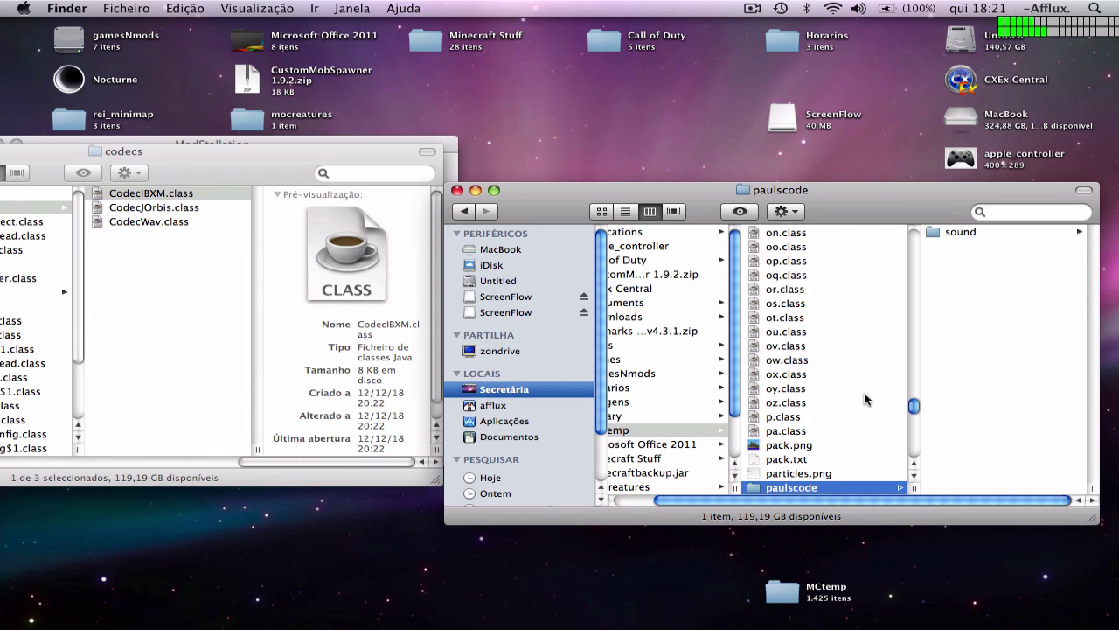
left_click(960, 231)
left_click(961, 245)
left_click_drag(846, 217, 562, 291)
left_click_drag(185, 191, 647, 350)
left_click_drag(627, 288, 849, 277)
Move the paulscode folder from the extracted Forge folder to the Trash
left_click(300, 257)
left_click_drag(300, 449, 158, 443)
scroll(158, 444, "left", 3)
right_click(131, 446)
left_click(183, 432)
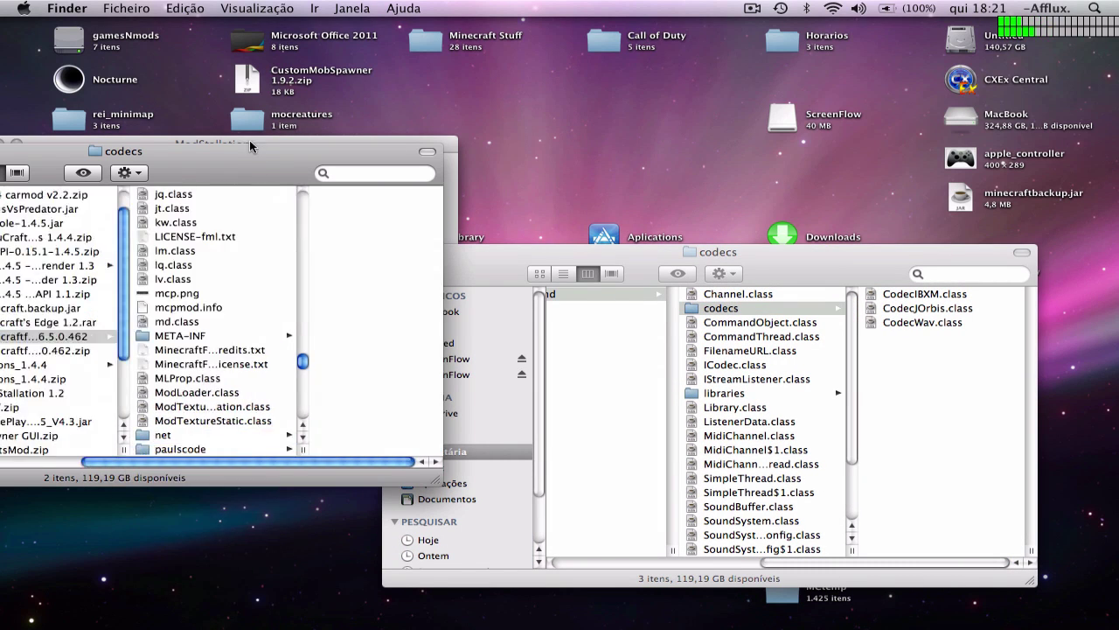
Display the top level of the extracted minecraftforge-universal-1.4.6-6.5.0.462 folder beside the top-level file list of MCtemp
left_click_drag(251, 143, 319, 145)
left_click(119, 350)
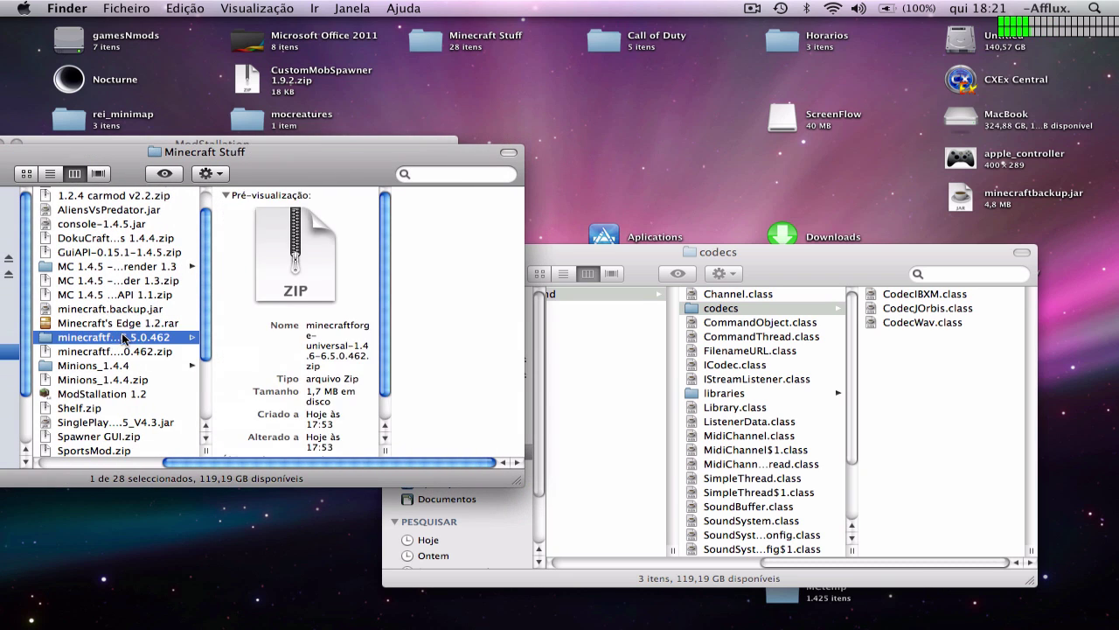
left_click(779, 264)
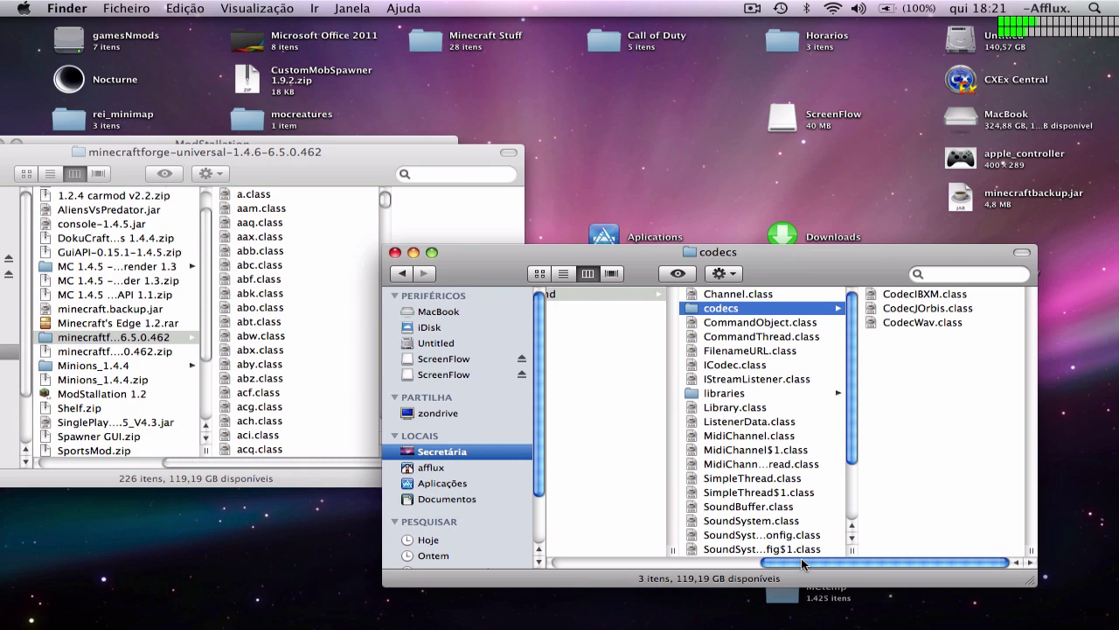
left_click_drag(801, 564, 622, 561)
scroll(749, 460, "up", 10)
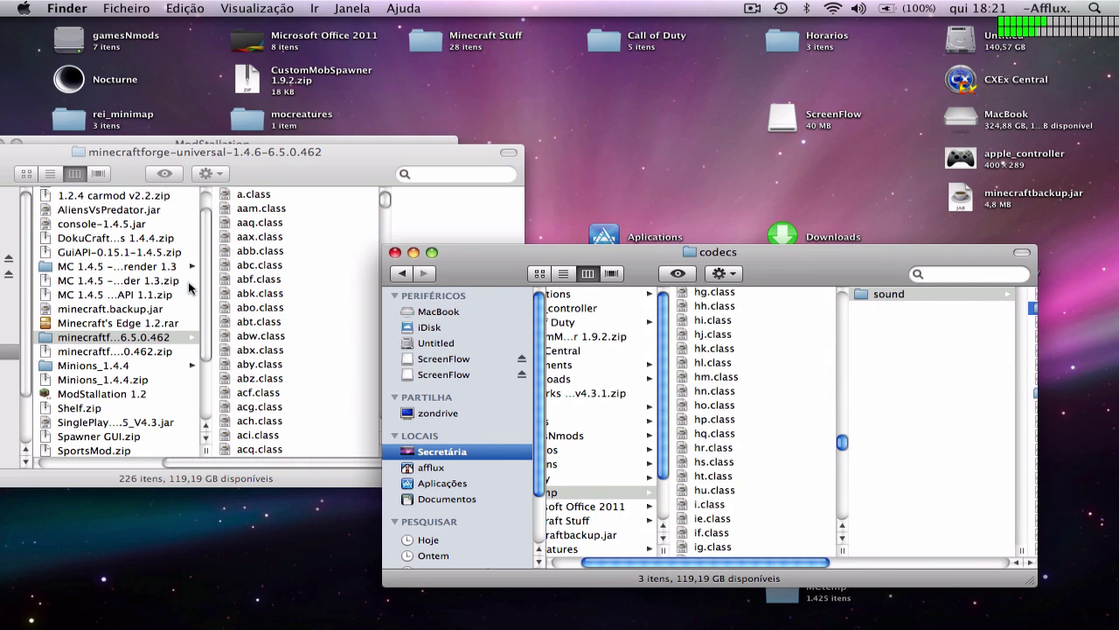
Move all files from the extracted Forge folder into MCtemp, replacing every existing item with the same name
left_click(280, 280)
key("super+a")
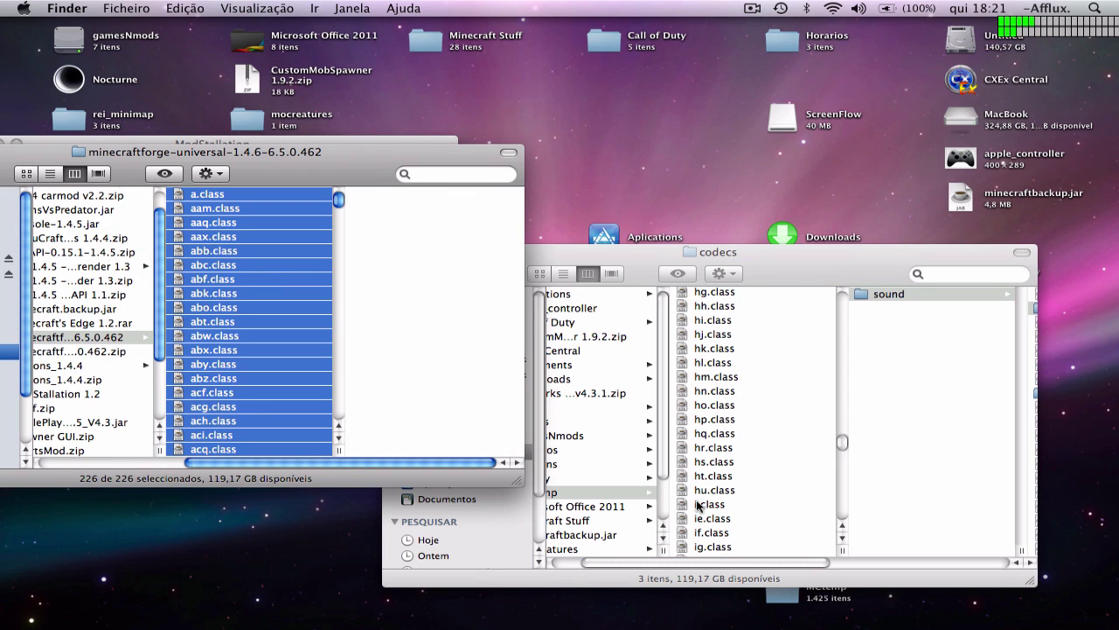
left_click_drag(273, 350, 880, 408)
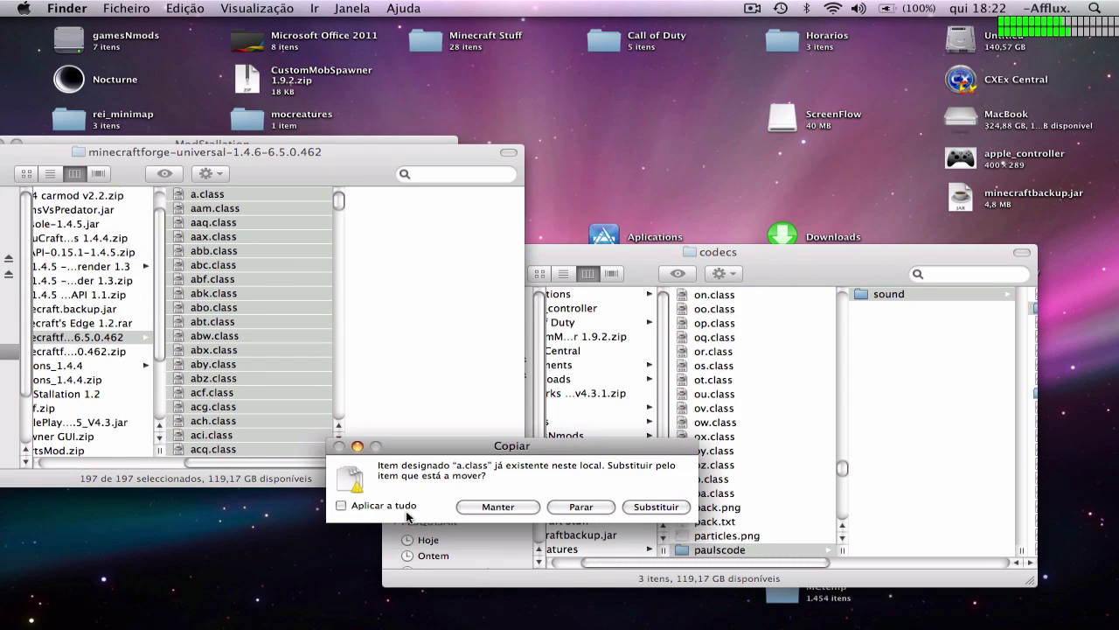
left_click(654, 507)
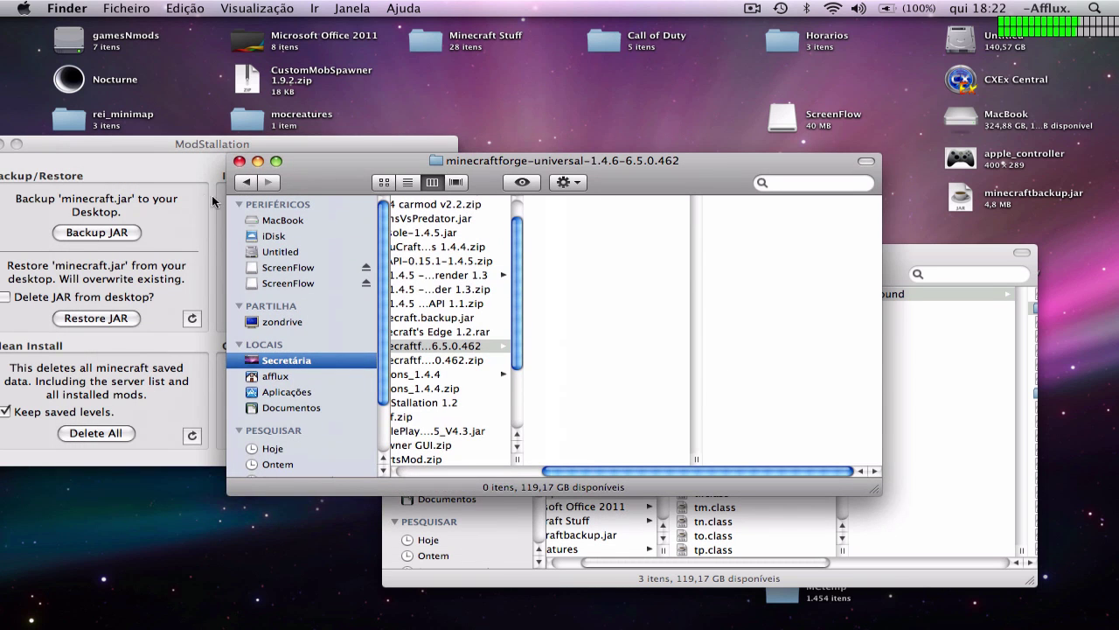
Close the emptied Forge folder window and the MCtemp window, leaving ModStallation fully in view
left_click(238, 161)
left_click_drag(254, 144, 422, 130)
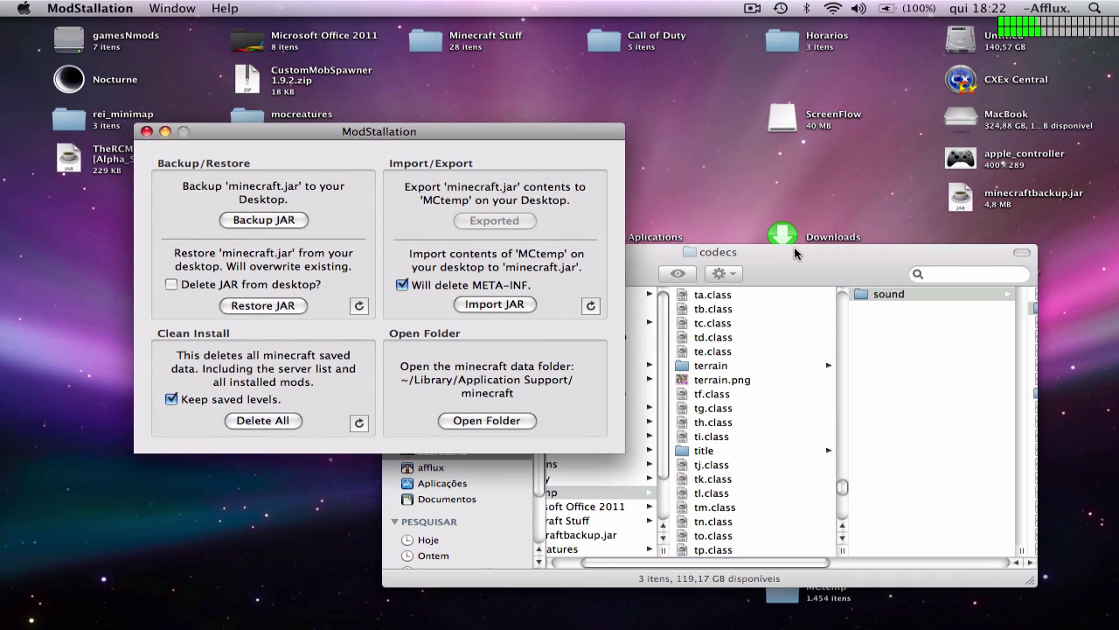
left_click(794, 252)
left_click(391, 254)
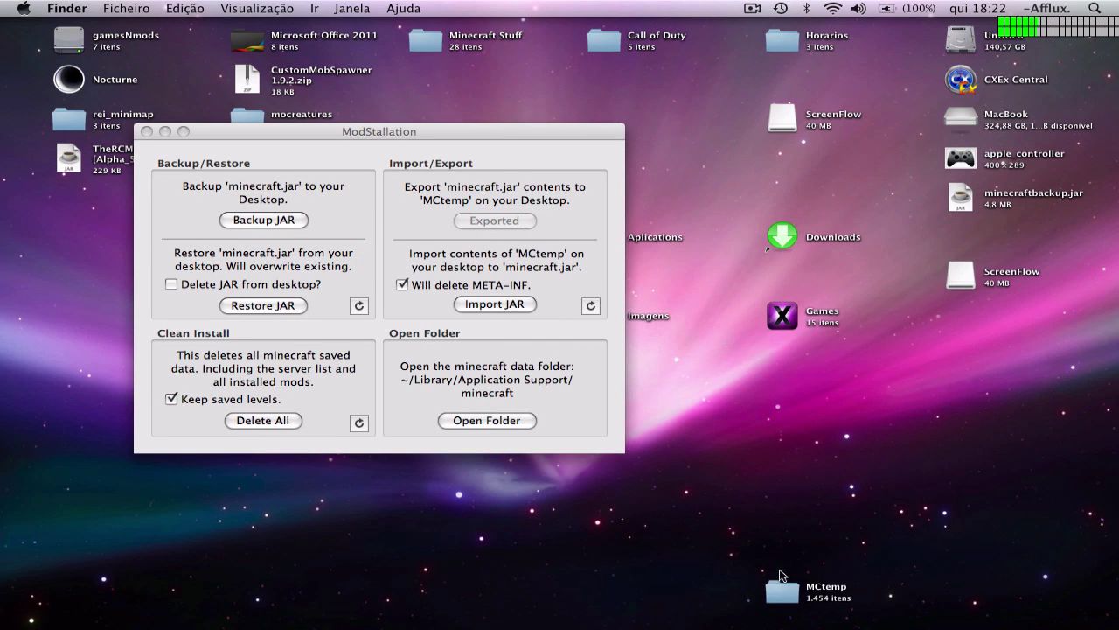
Import the MCtemp contents into minecraft.jar with META-INF deletion enabled, and close ModStallation
left_click(784, 584)
left_click(726, 498)
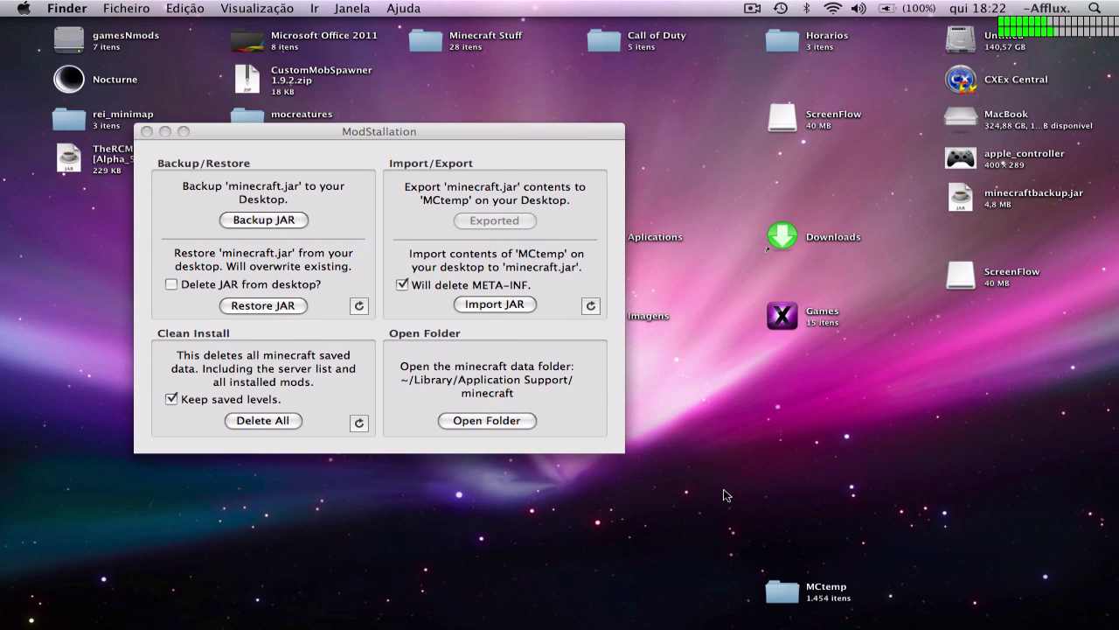
left_click(496, 305)
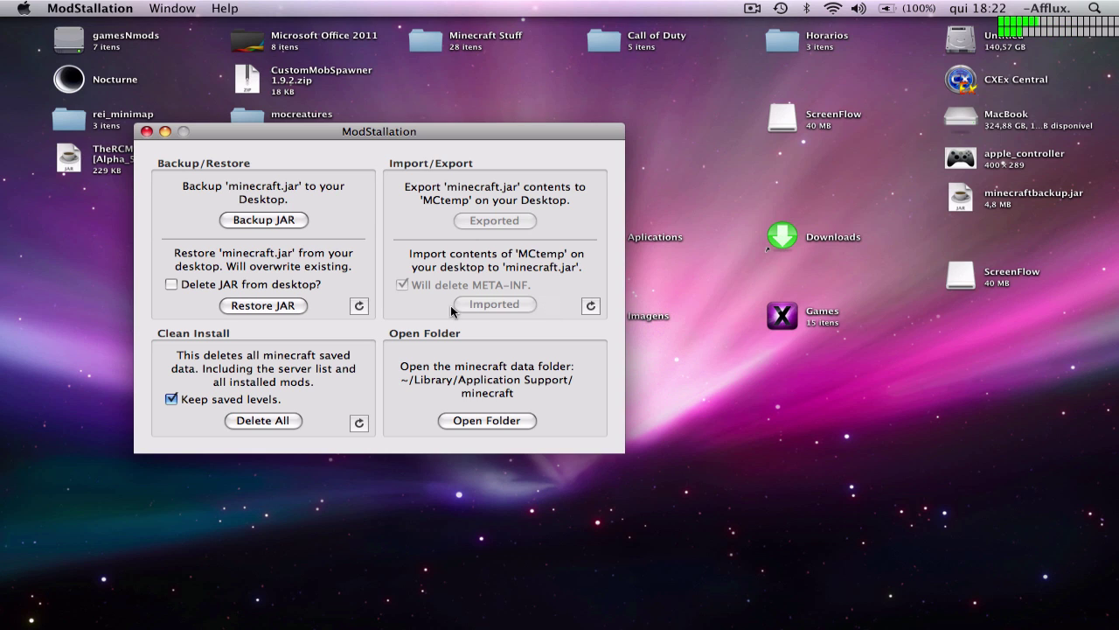
left_click(146, 131)
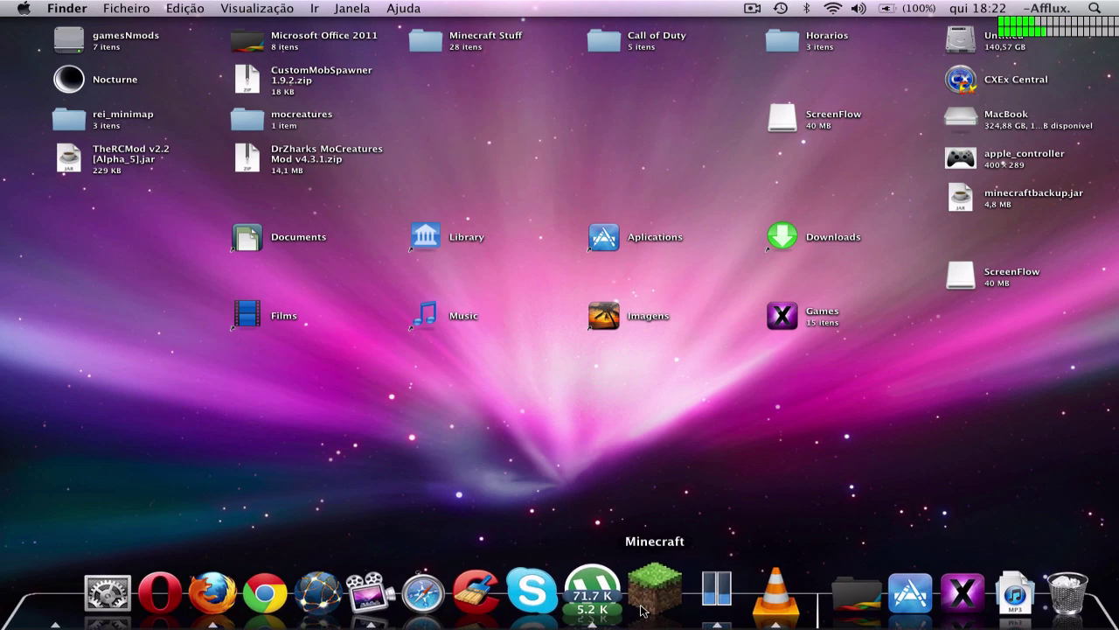
Launch Minecraft, log in with the remembered account, and enlarge the game window to fill the screen
left_click(662, 597)
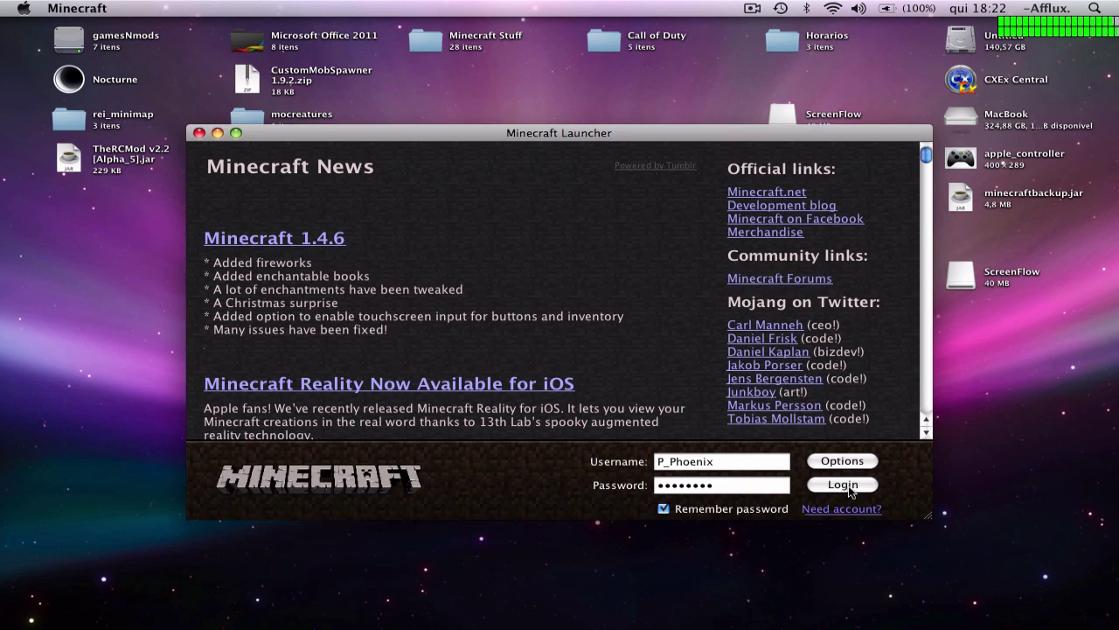
left_click(849, 488)
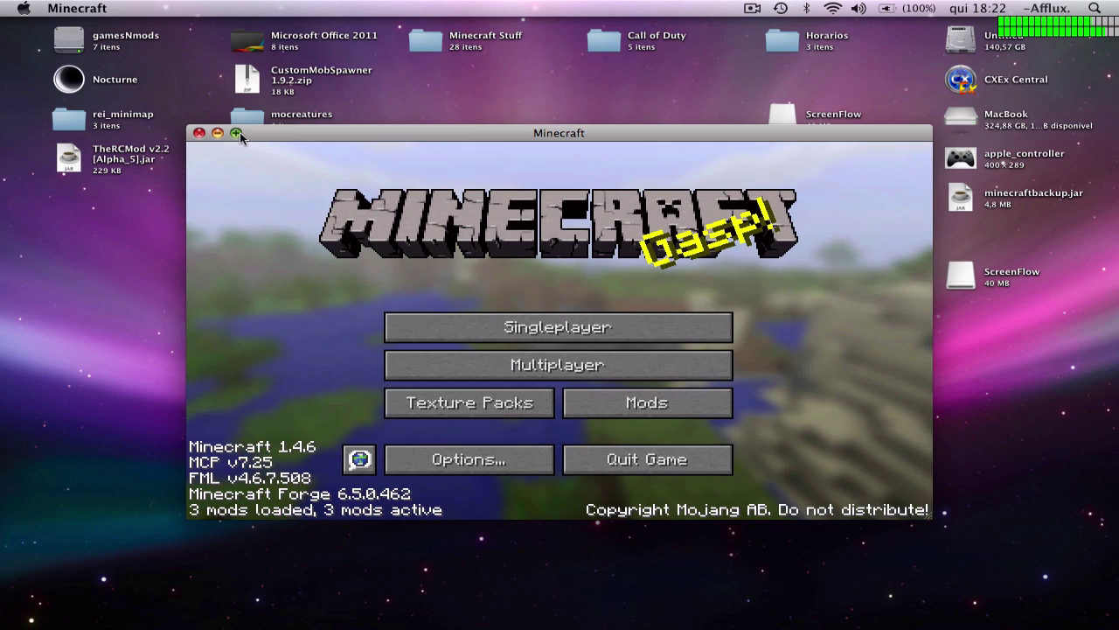
left_click(236, 133)
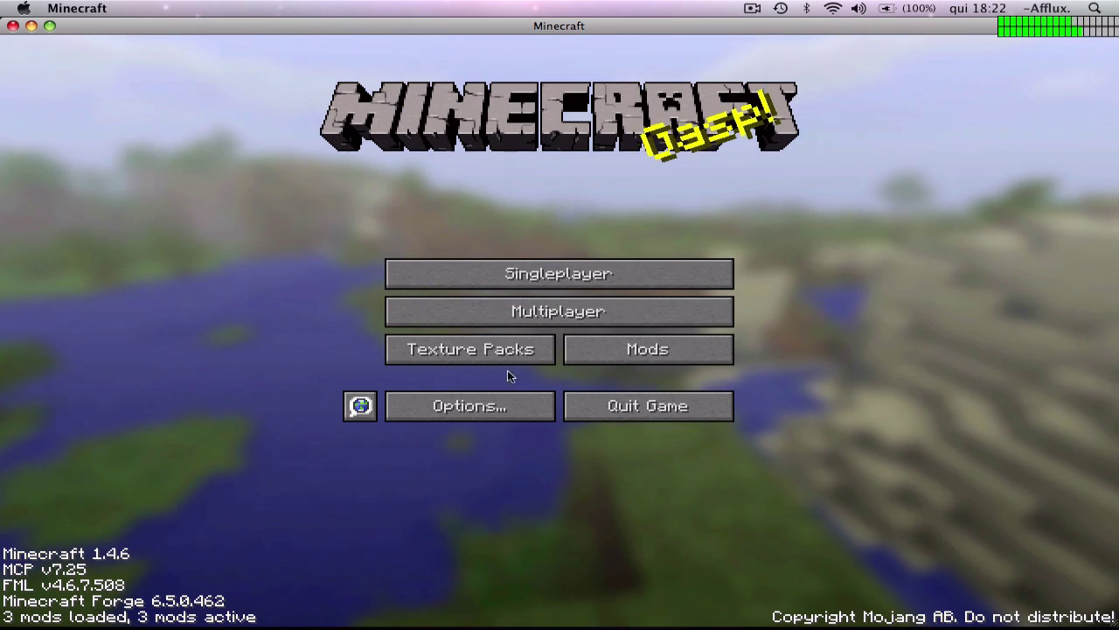
Examine the Minecraft Coder Pack, Forge Mod Loader and Minecraft Forge entries in the mod list, and quit the game
left_click(645, 350)
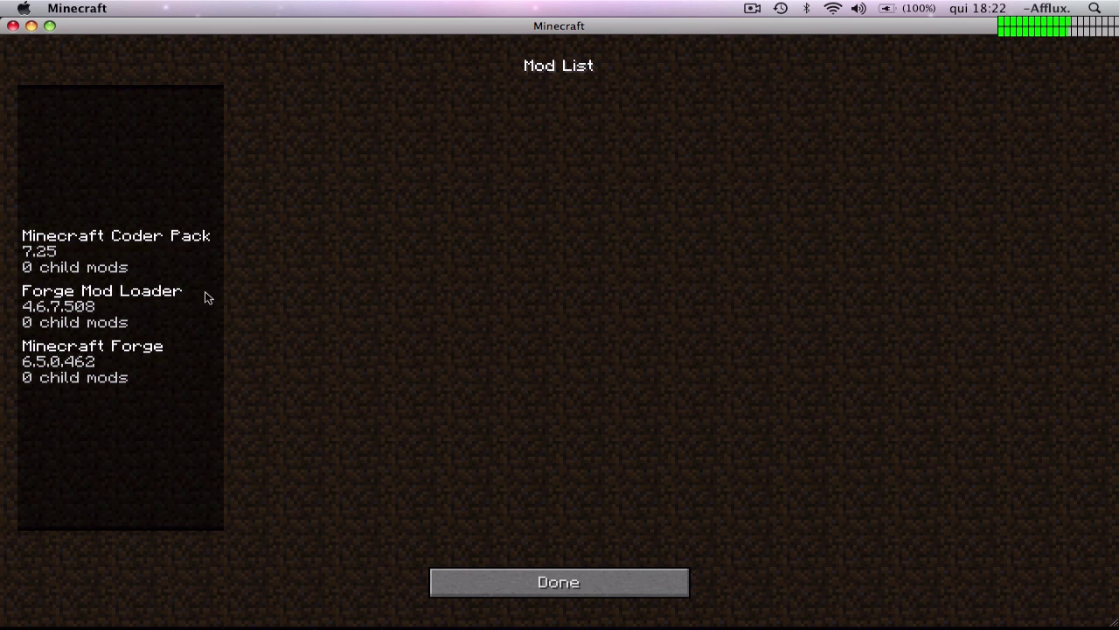
left_click(130, 236)
left_click(104, 324)
left_click(99, 268)
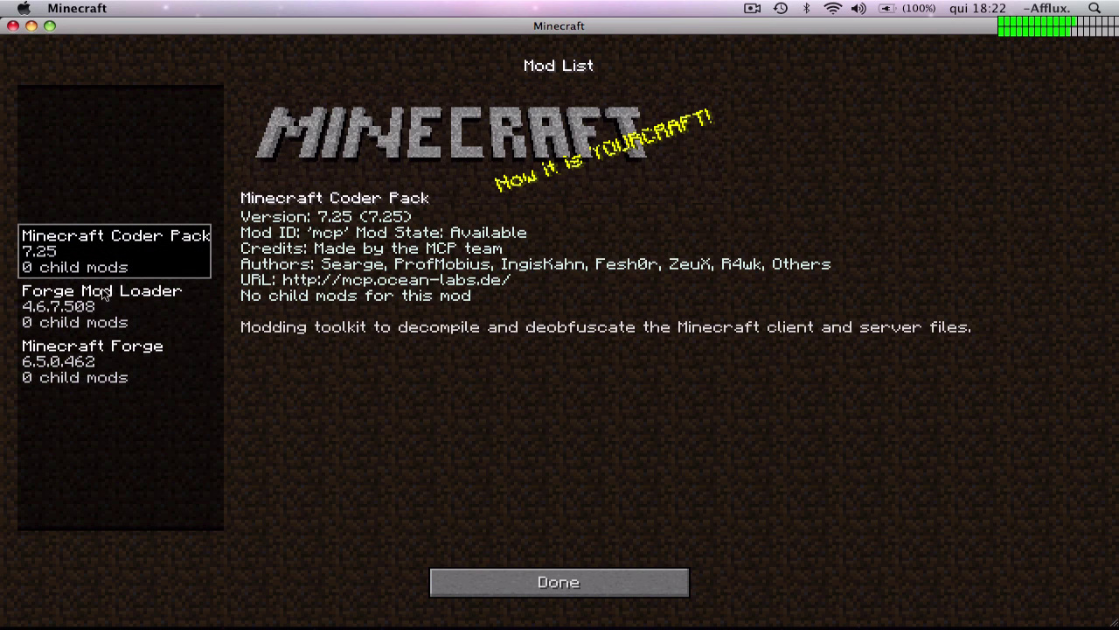
left_click(103, 360)
left_click(107, 261)
left_click(99, 293)
left_click(94, 367)
left_click(104, 267)
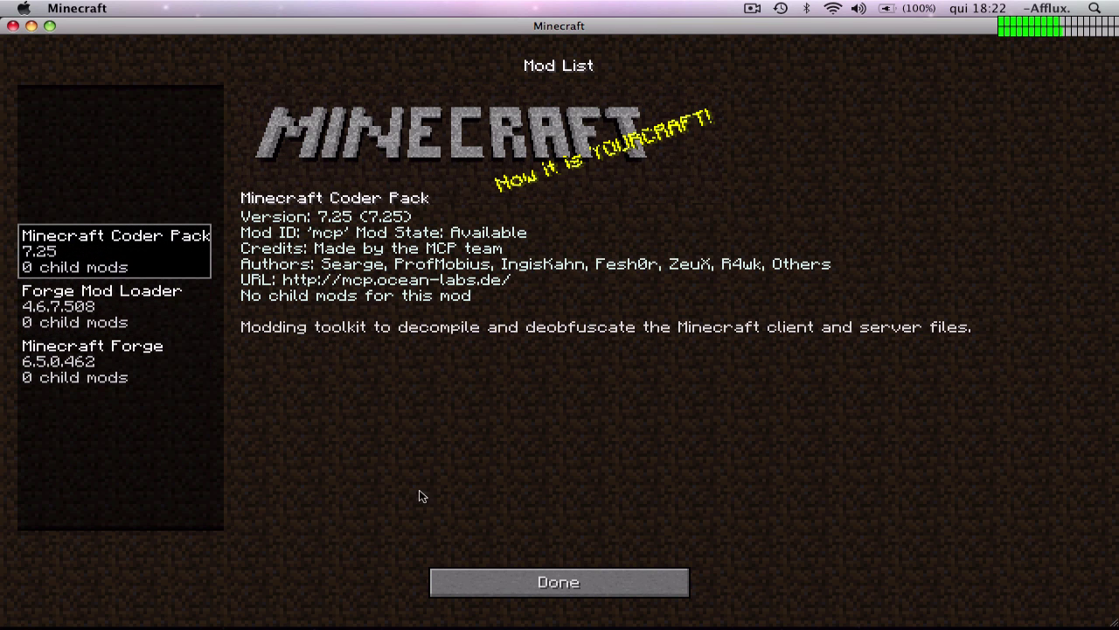
left_click(557, 582)
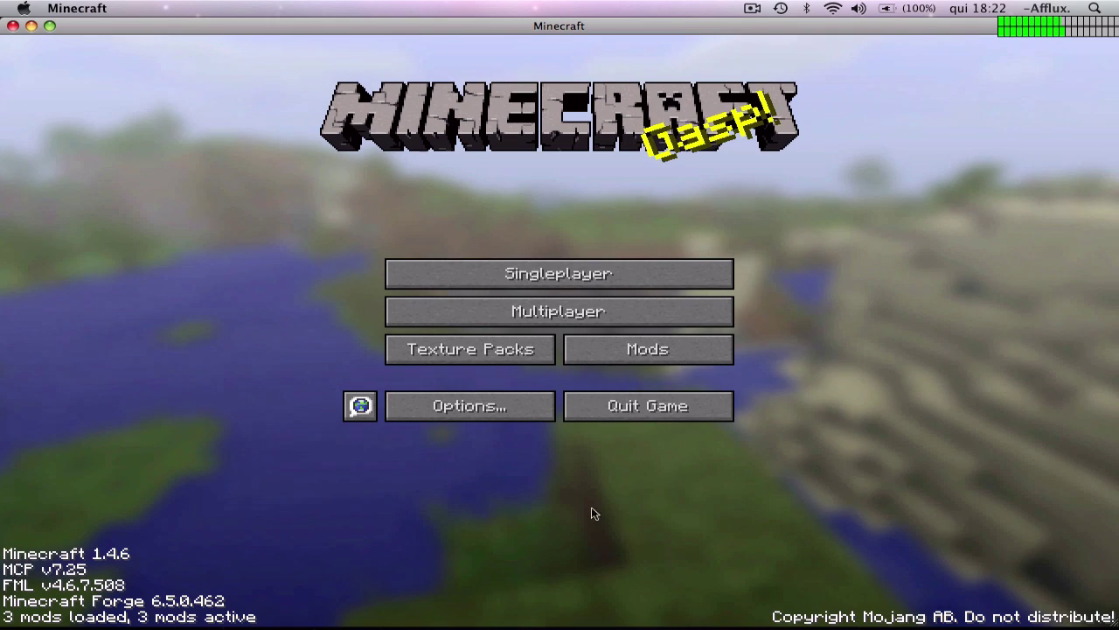
left_click(645, 406)
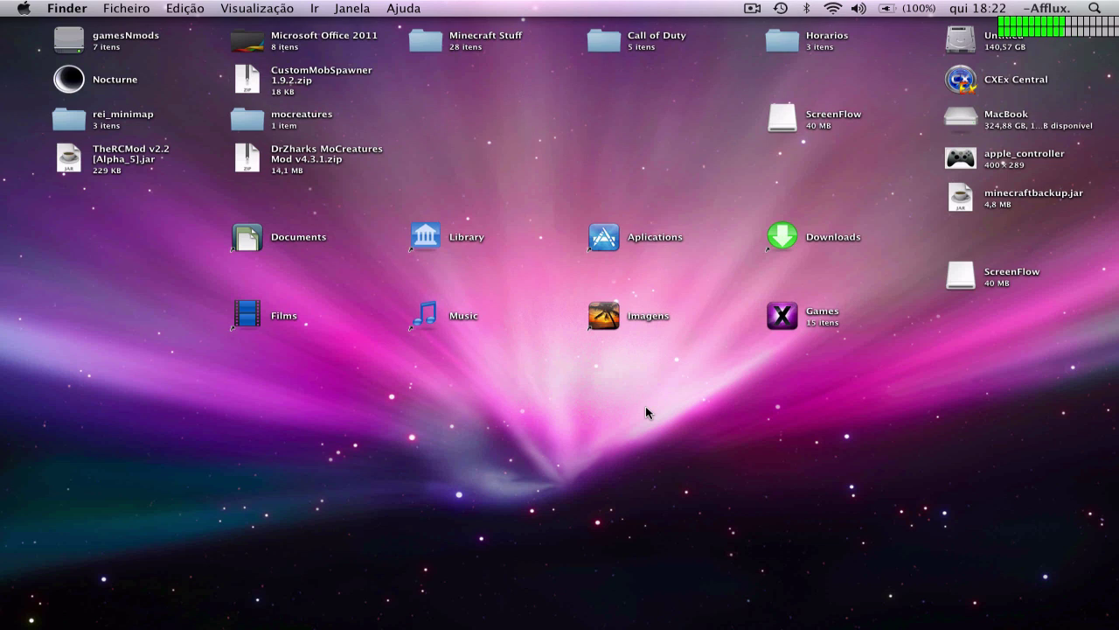